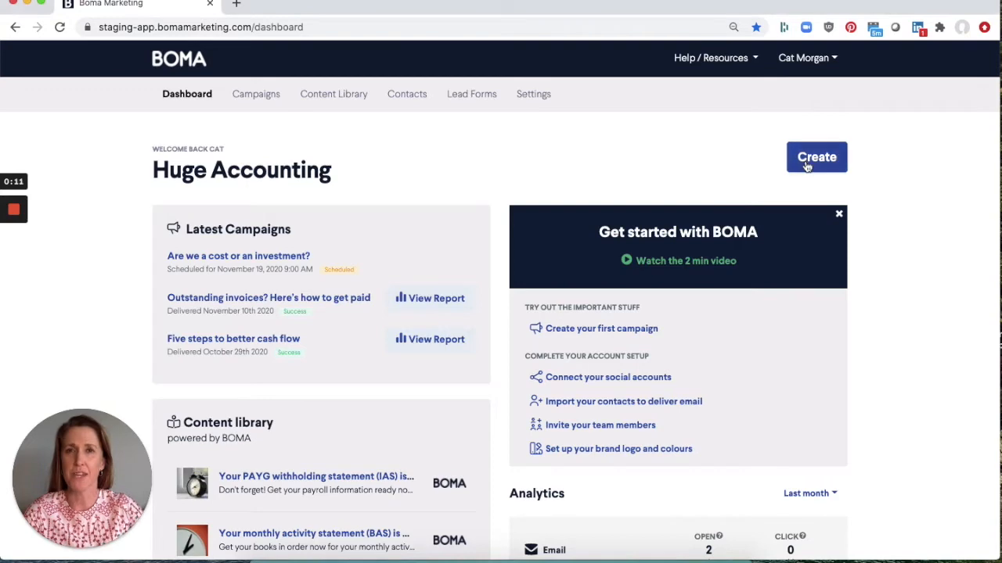
{"action": "left_click", "coordinate": [806, 166]}
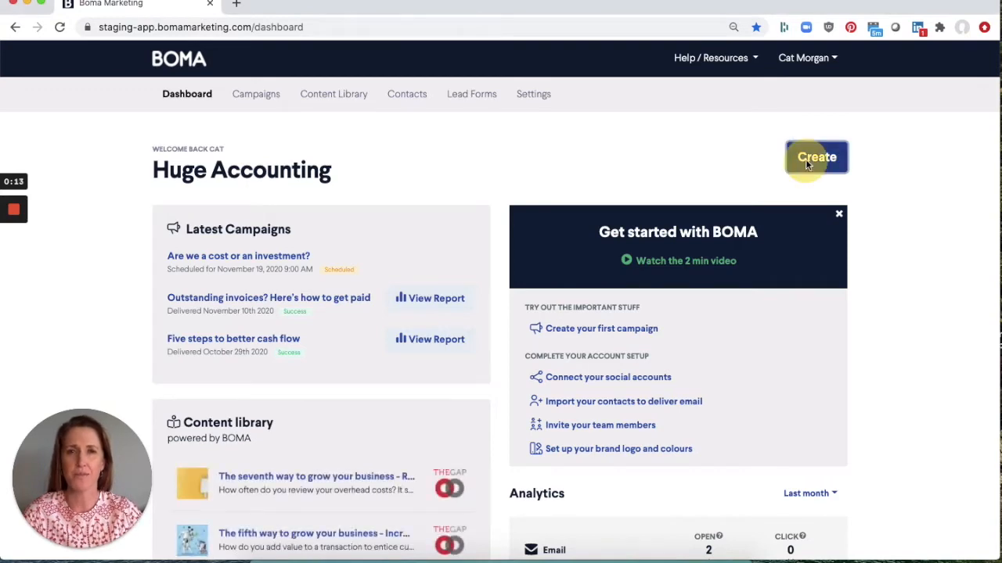
- Create a new email campaign named Email - 10th Nov. 2020
{"action": "left_click", "coordinate": [318, 320]}
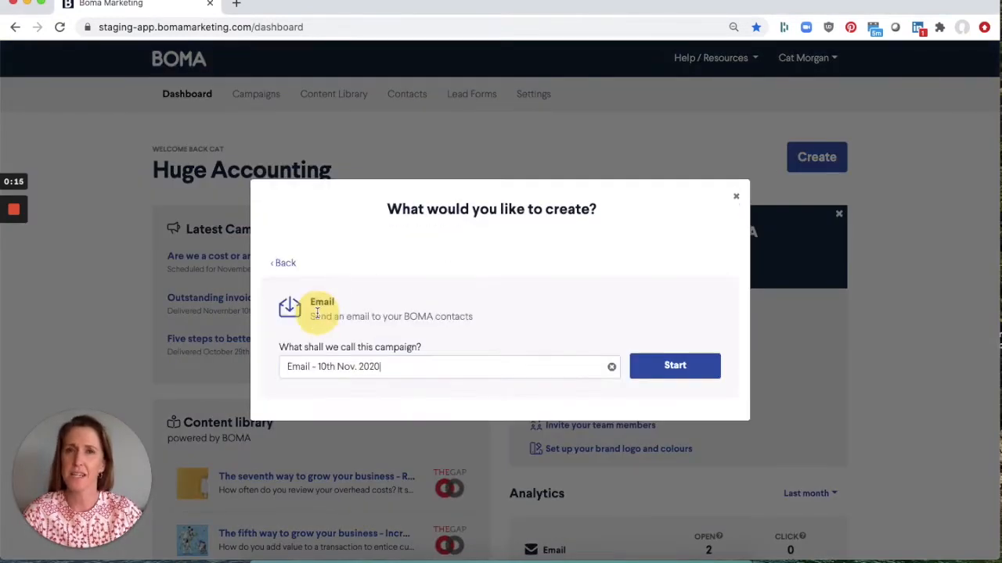
{"action": "left_click", "coordinate": [695, 369]}
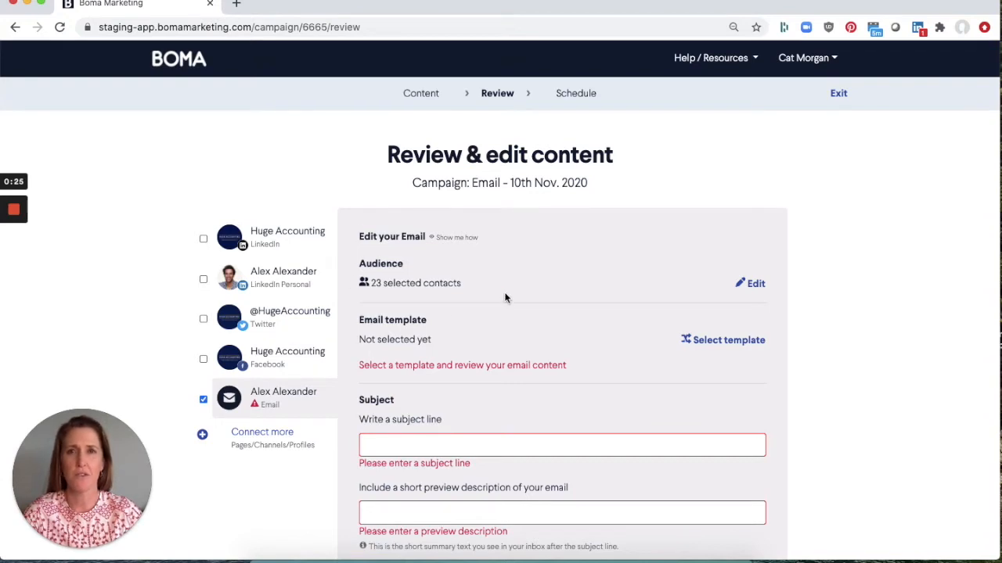
- Set the campaign audience to deliver to specific contacts with the newsletter tag included, and save
{"action": "left_click", "coordinate": [753, 283]}
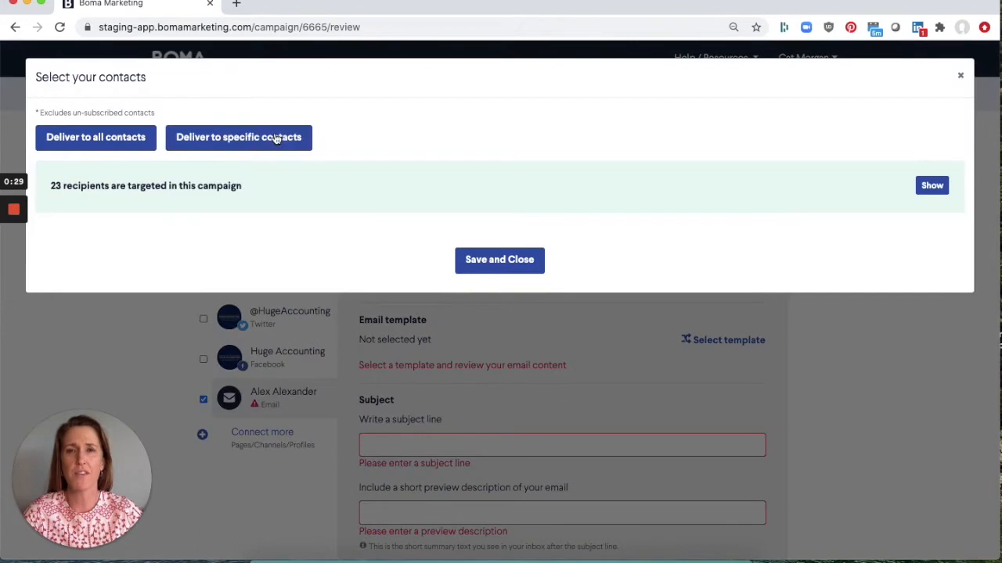
{"action": "left_click", "coordinate": [258, 147]}
{"action": "left_click", "coordinate": [243, 213]}
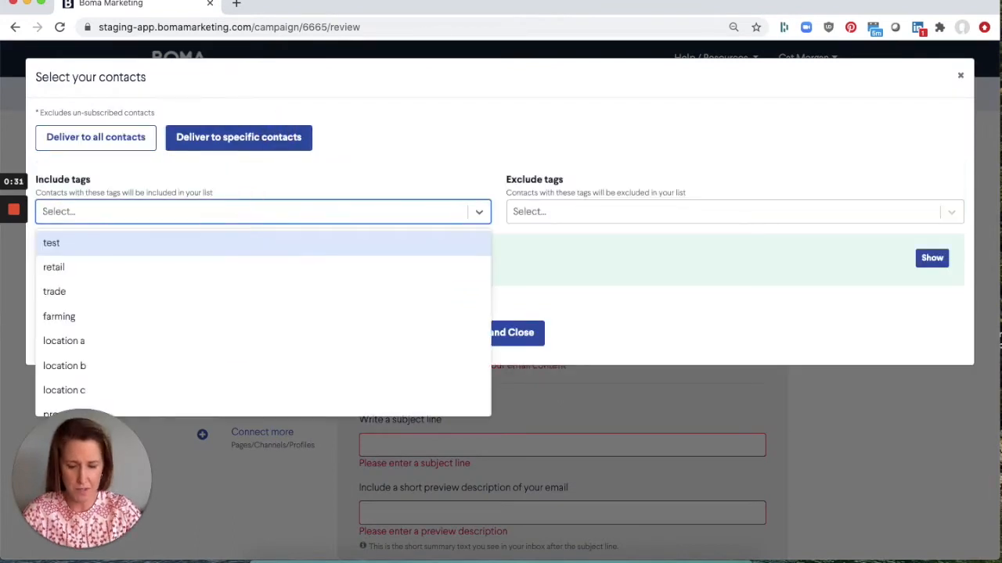
{"action": "type", "text": "new"}
{"action": "left_click", "coordinate": [207, 248]}
{"action": "left_click", "coordinate": [492, 335]}
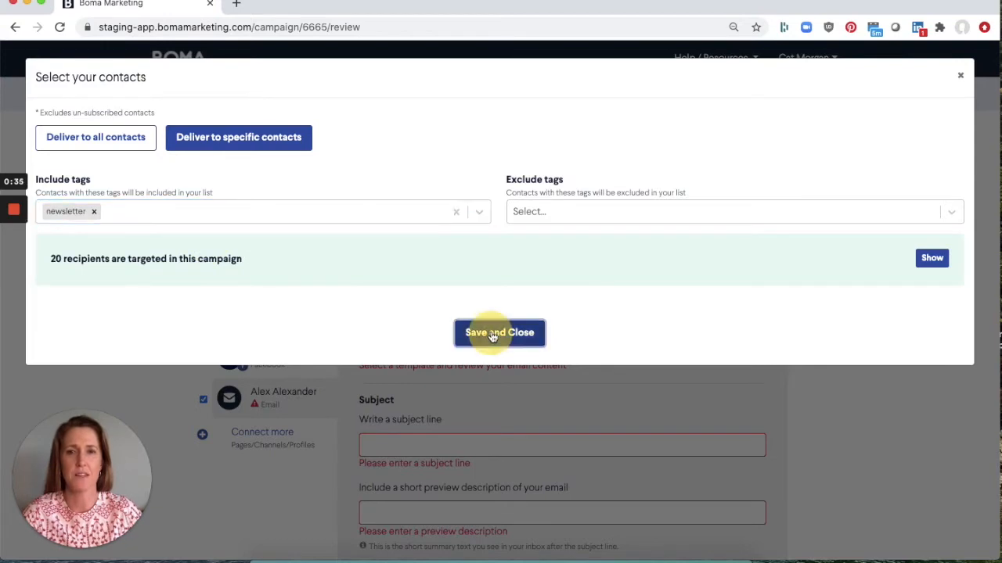
- Choose a template from the Templates collection for the email
{"action": "scroll", "coordinate": [493, 335], "scroll_direction": "down", "scroll_amount": 1}
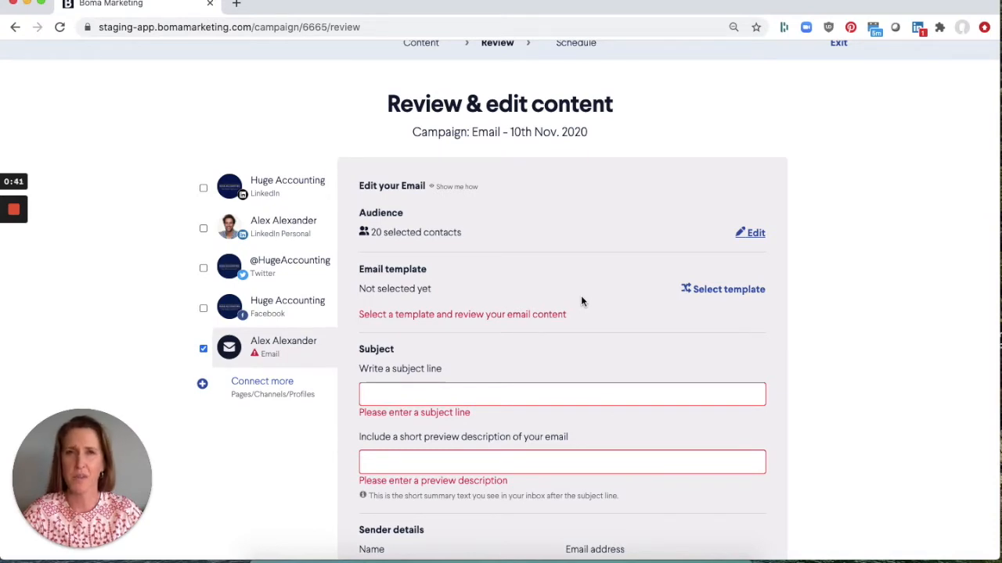
{"action": "left_click", "coordinate": [728, 290]}
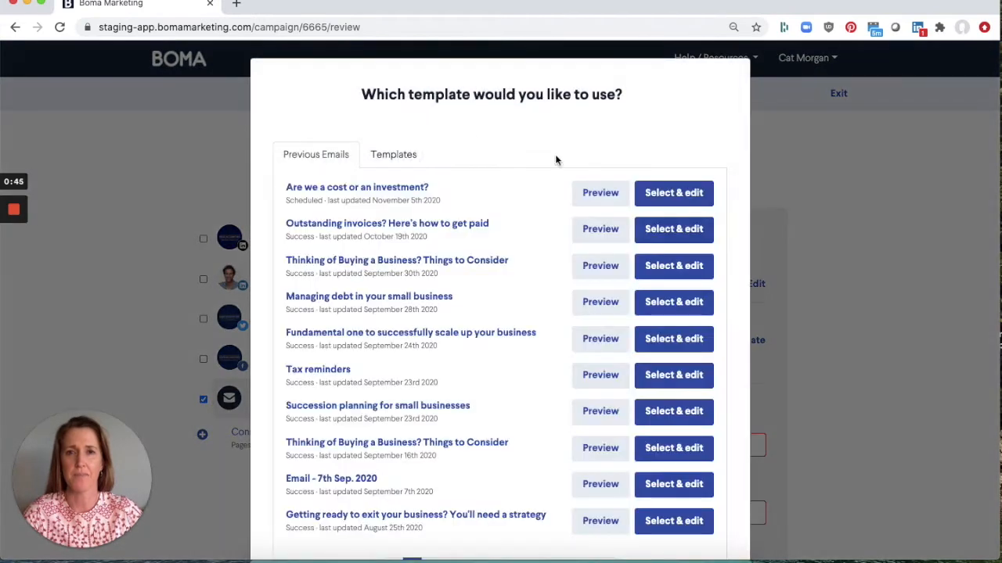
{"action": "left_click", "coordinate": [396, 160]}
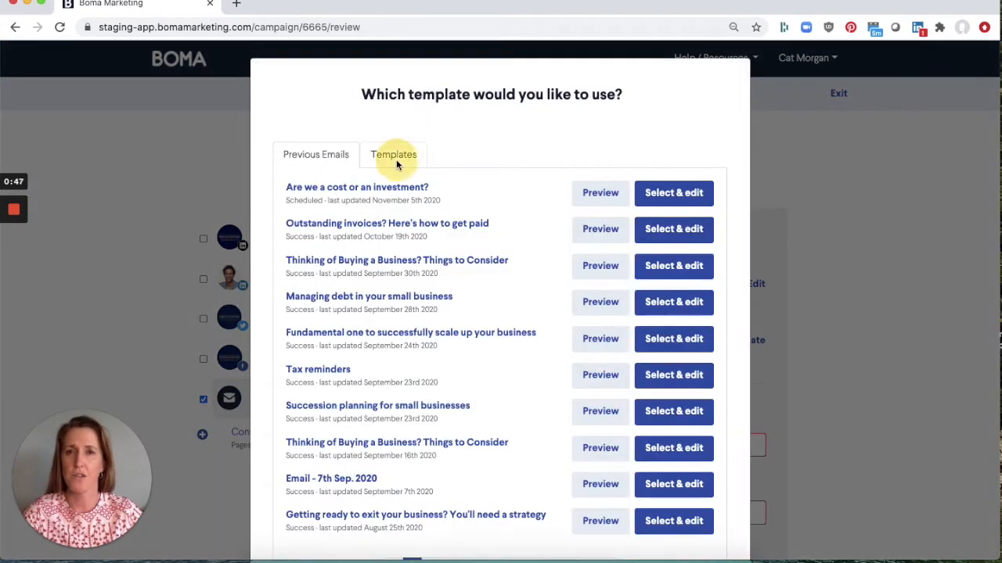
{"action": "left_click", "coordinate": [417, 269]}
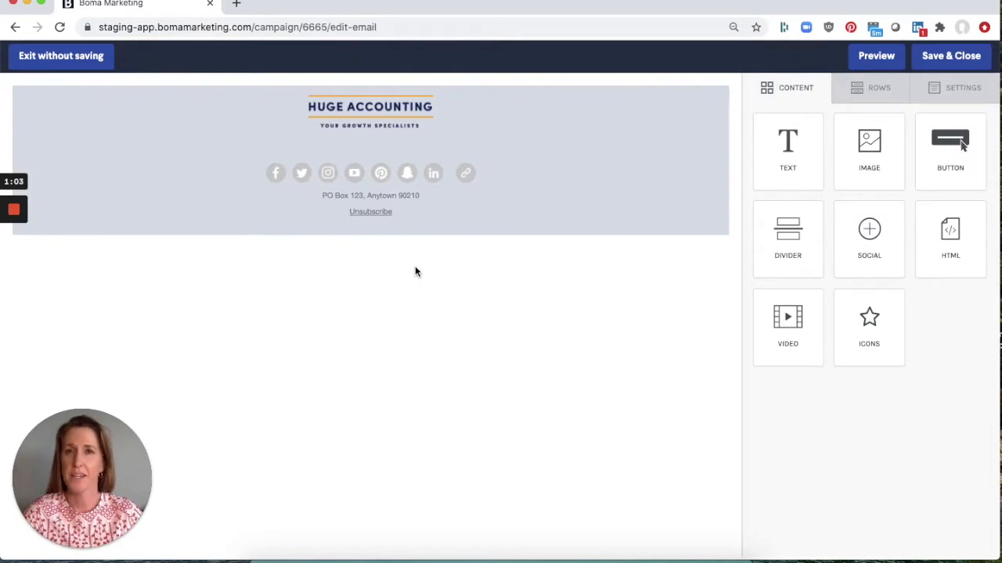
- Load the content library article Building a Better Business in 10 Steps as row content
{"action": "left_click", "coordinate": [876, 95]}
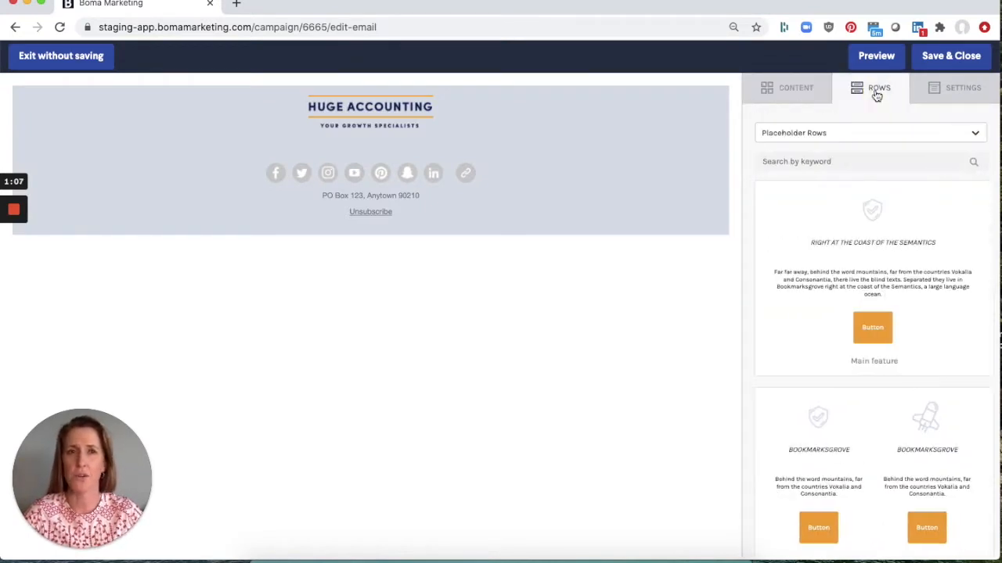
{"action": "left_click", "coordinate": [816, 133]}
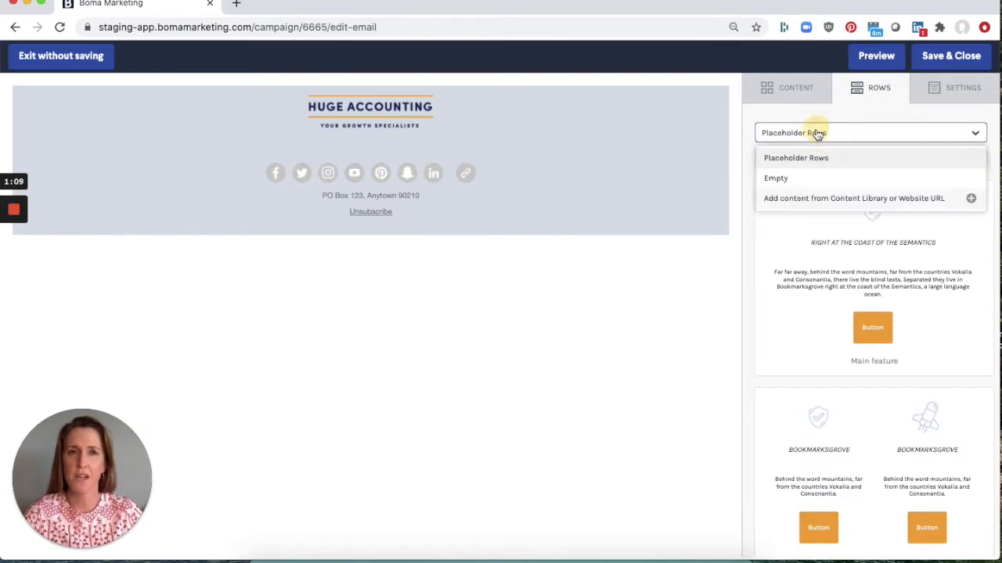
{"action": "left_click", "coordinate": [869, 200]}
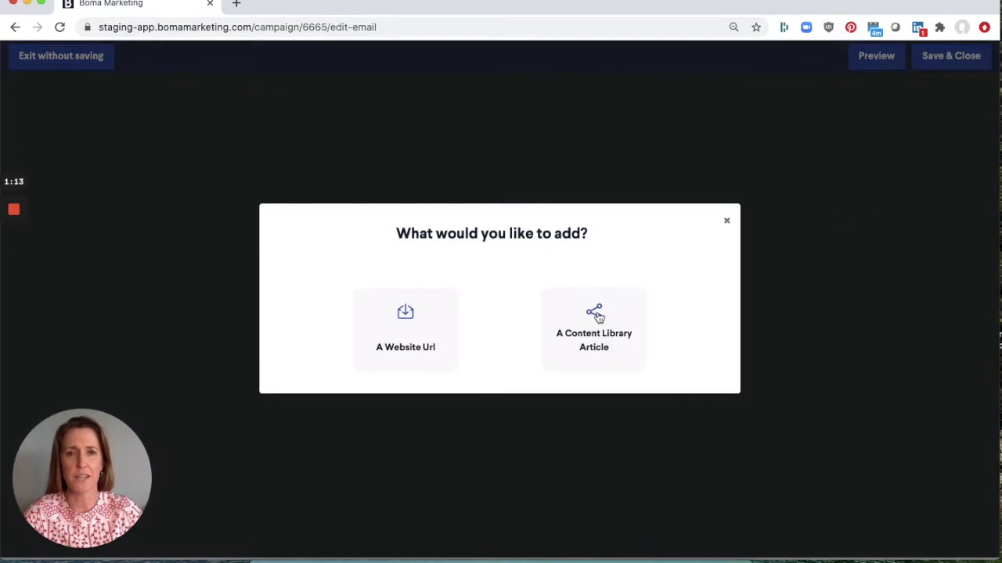
{"action": "left_click", "coordinate": [599, 324]}
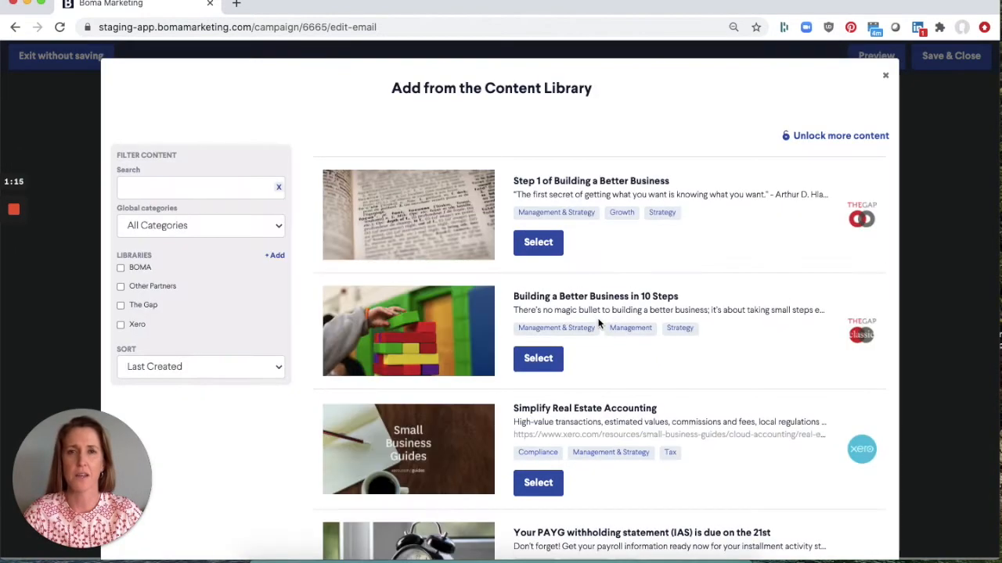
{"action": "scroll", "coordinate": [591, 319], "scroll_direction": "down", "scroll_amount": 1}
{"action": "left_click", "coordinate": [540, 321]}
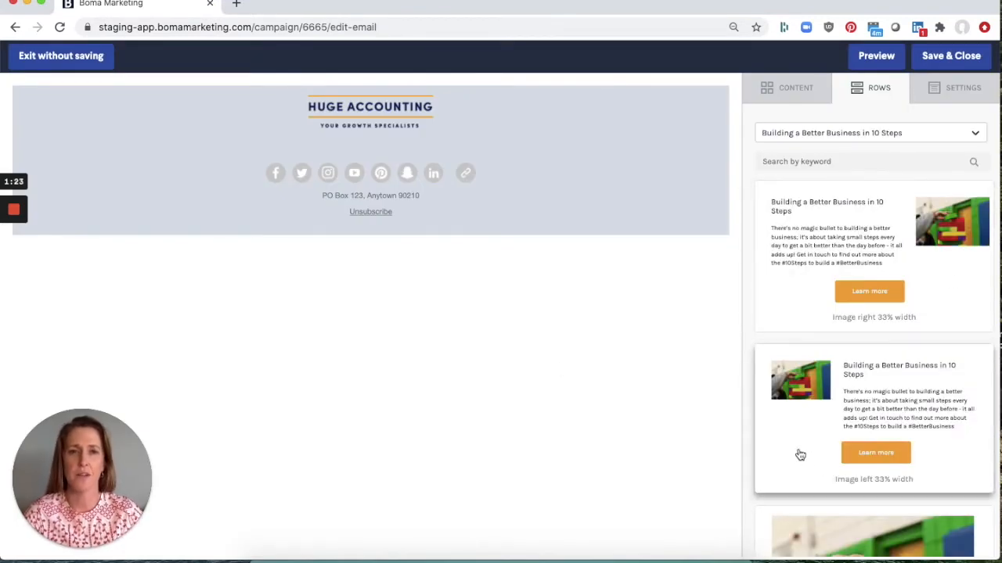
- Add the article row with its image on the right into the email above the footer
{"action": "scroll", "coordinate": [794, 453], "scroll_direction": "down", "scroll_amount": 6}
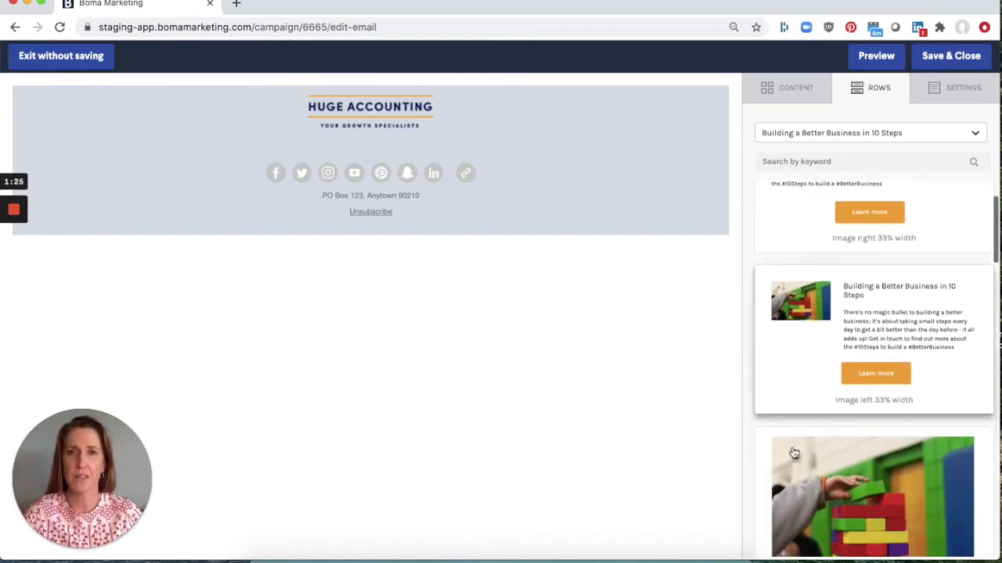
{"action": "scroll", "coordinate": [794, 453], "scroll_direction": "up", "scroll_amount": 6}
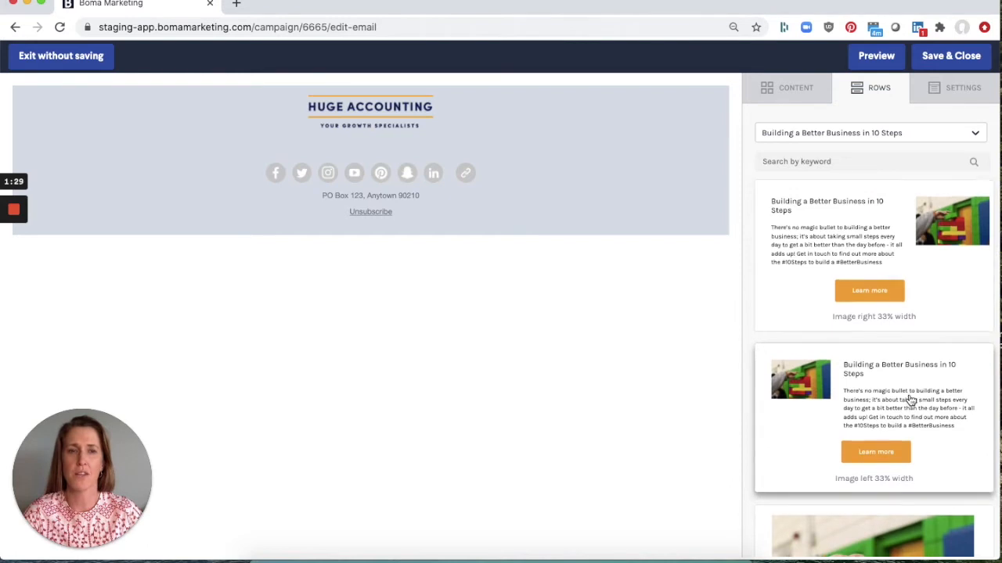
{"action": "scroll", "coordinate": [880, 399], "scroll_direction": "down", "scroll_amount": 7}
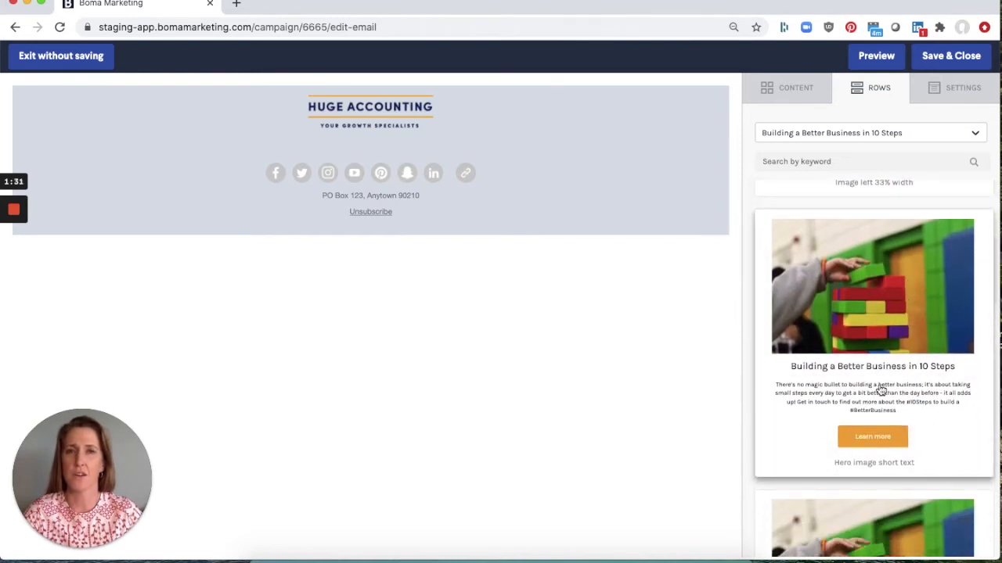
{"action": "scroll", "coordinate": [880, 390], "scroll_direction": "down", "scroll_amount": 10}
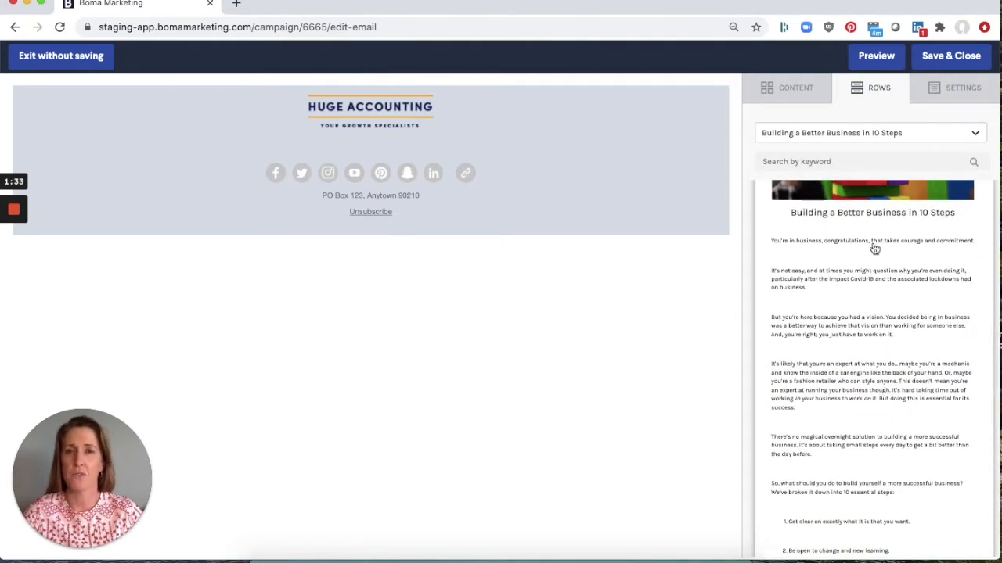
{"action": "scroll", "coordinate": [847, 411], "scroll_direction": "down", "scroll_amount": 9}
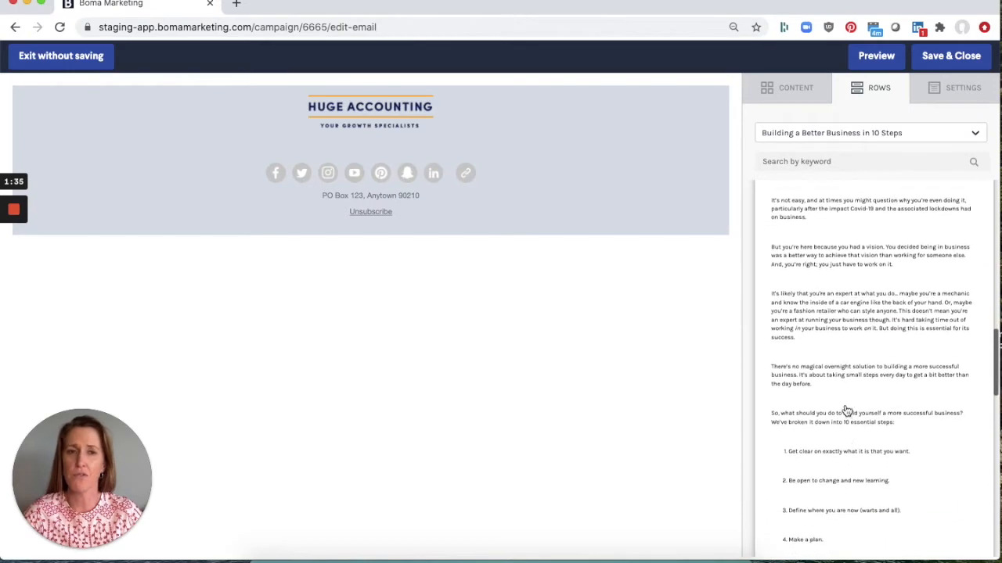
{"action": "scroll", "coordinate": [846, 411], "scroll_direction": "down", "scroll_amount": 10}
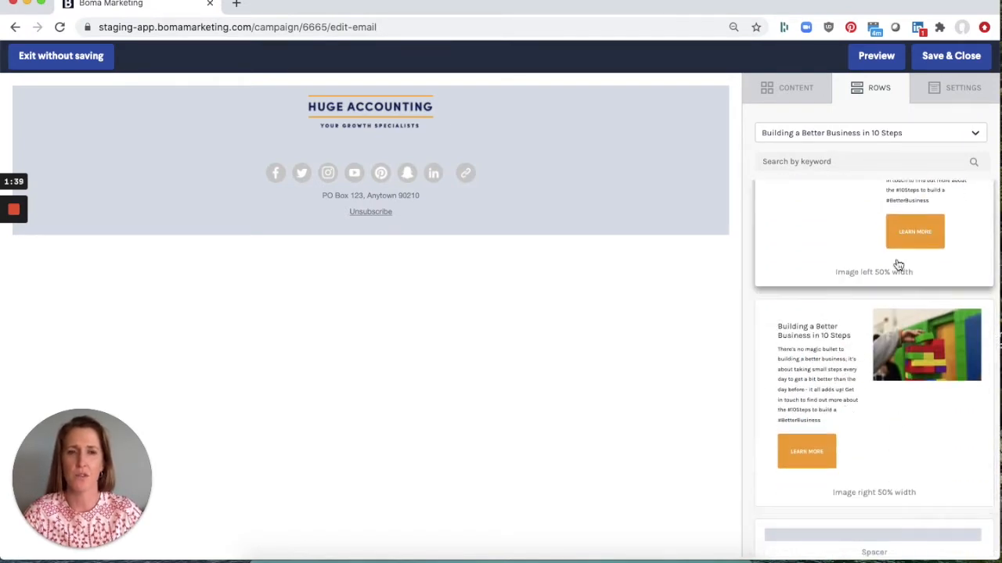
{"action": "scroll", "coordinate": [896, 264], "scroll_direction": "up", "scroll_amount": 2}
{"action": "scroll", "coordinate": [896, 263], "scroll_direction": "down", "scroll_amount": 5}
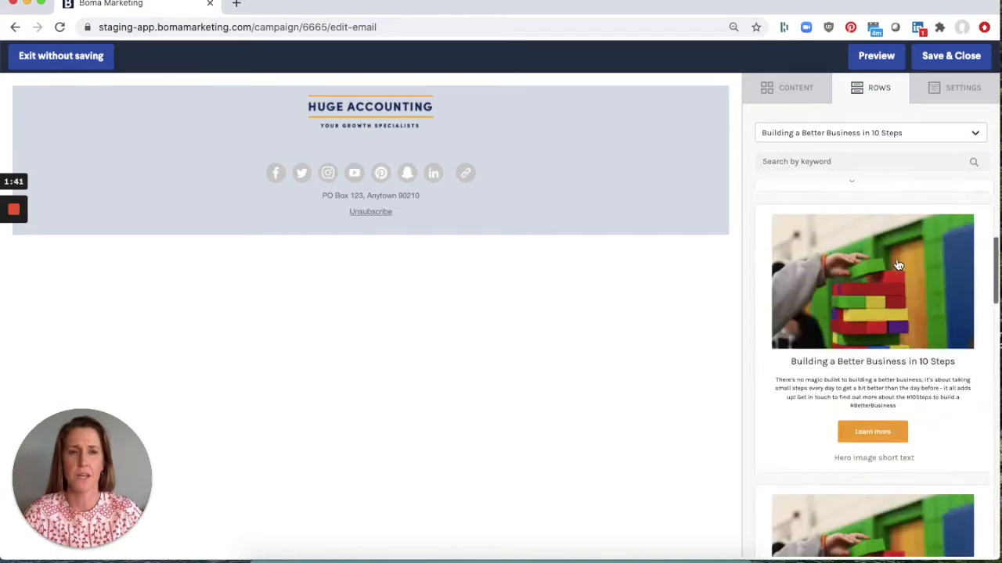
{"action": "left_click_drag", "start_coordinate": [879, 251], "coordinate": [422, 151]}
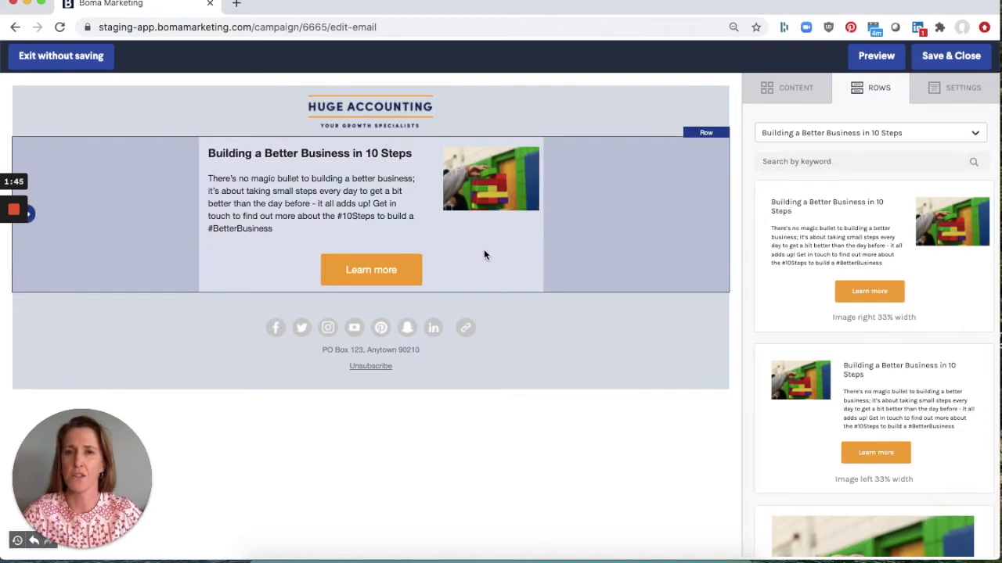
- Replace the article row's image with pexels-photo-1194420 from the file manager
{"action": "left_click", "coordinate": [337, 208]}
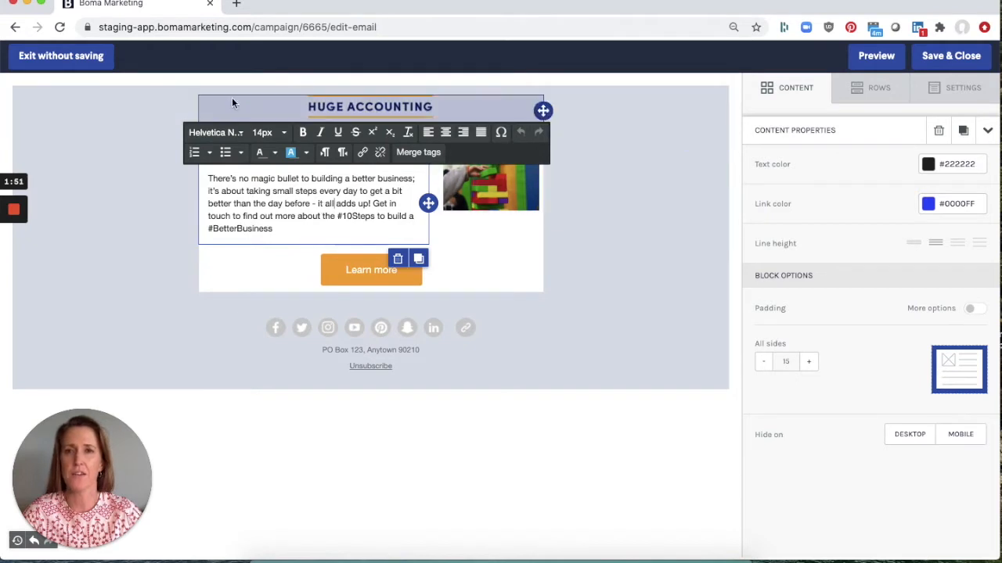
{"action": "left_click", "coordinate": [478, 192]}
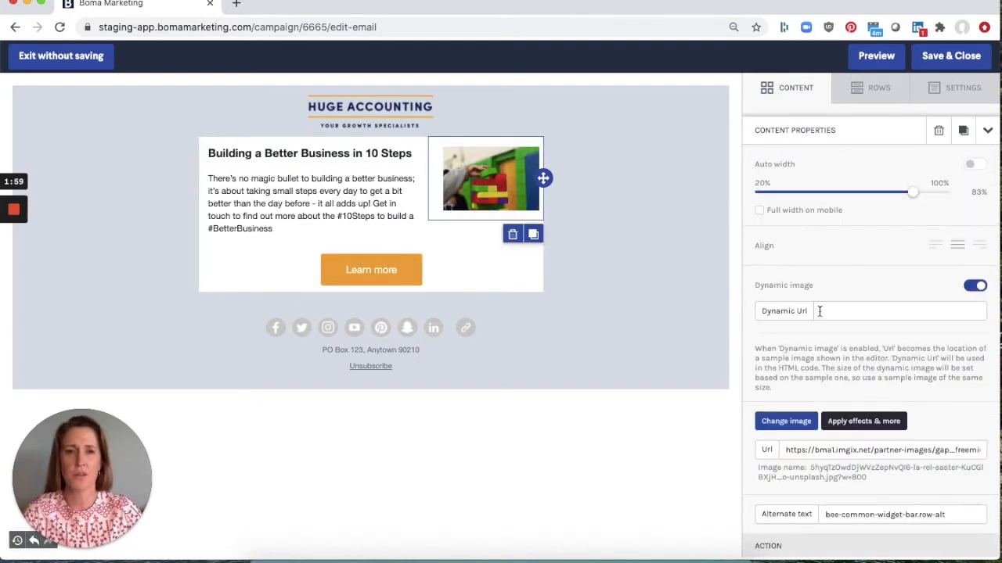
{"action": "left_click", "coordinate": [791, 427]}
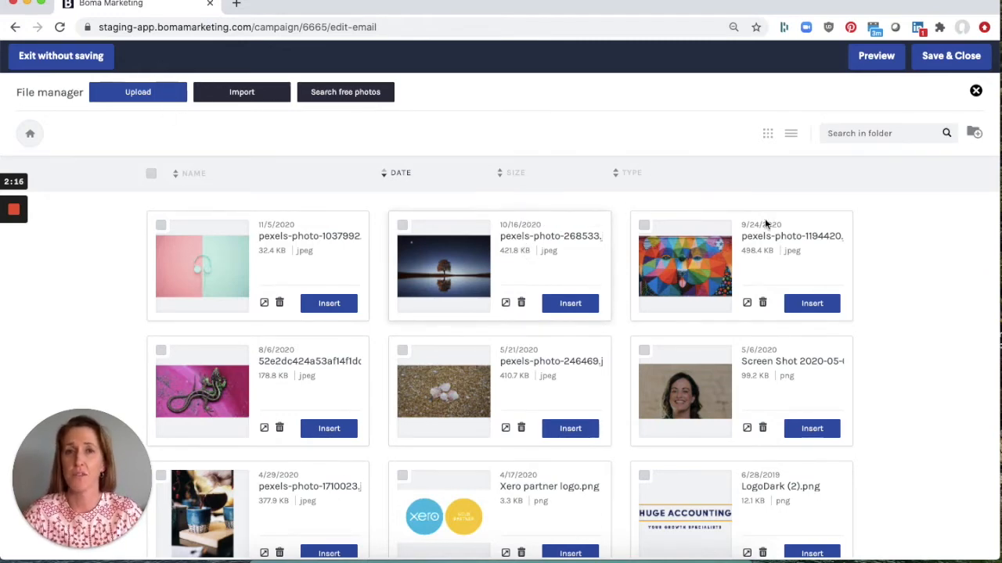
{"action": "left_click", "coordinate": [804, 306]}
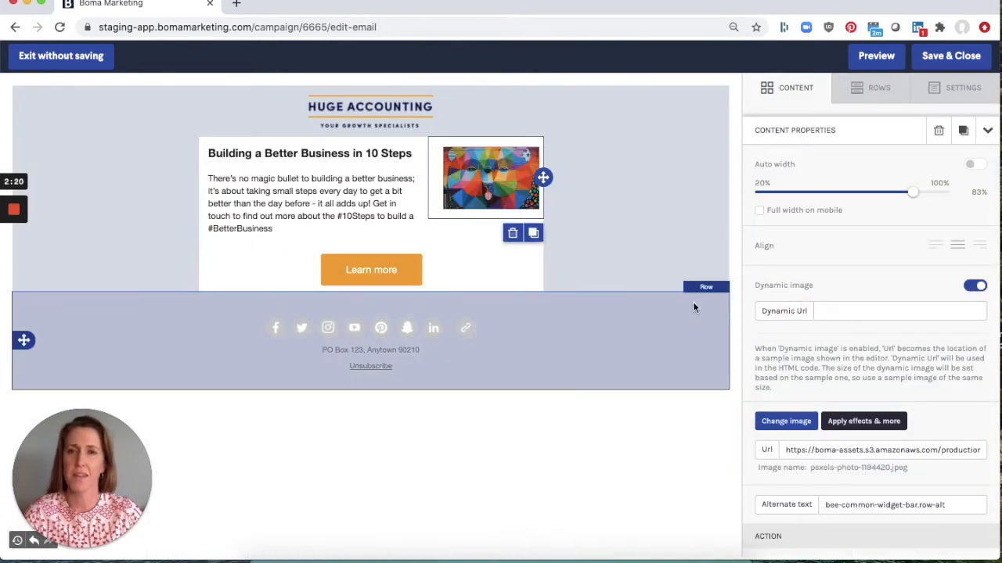
- Load the content library article The right way to make major changes to your business as row content
{"action": "left_click", "coordinate": [879, 90]}
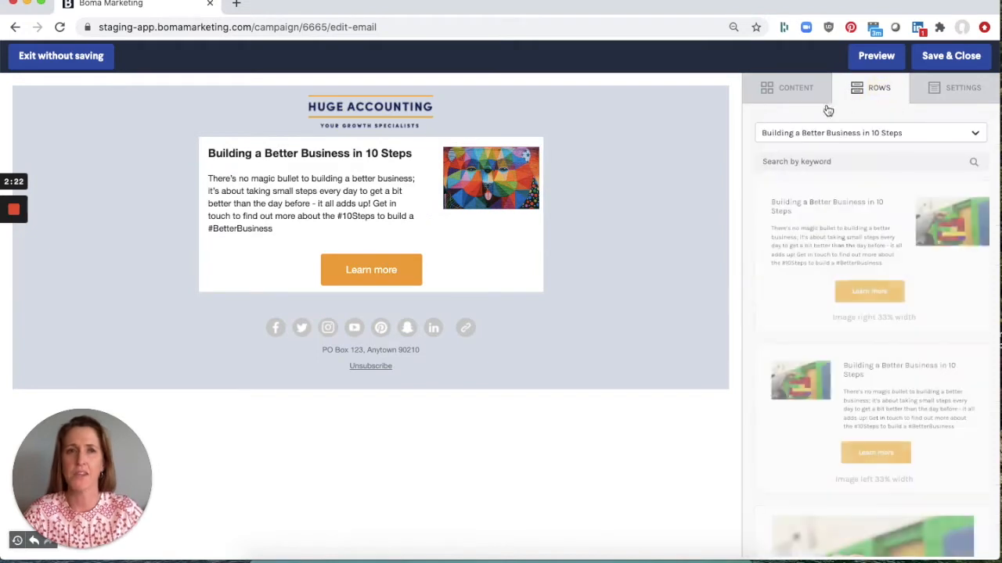
{"action": "left_click", "coordinate": [810, 135]}
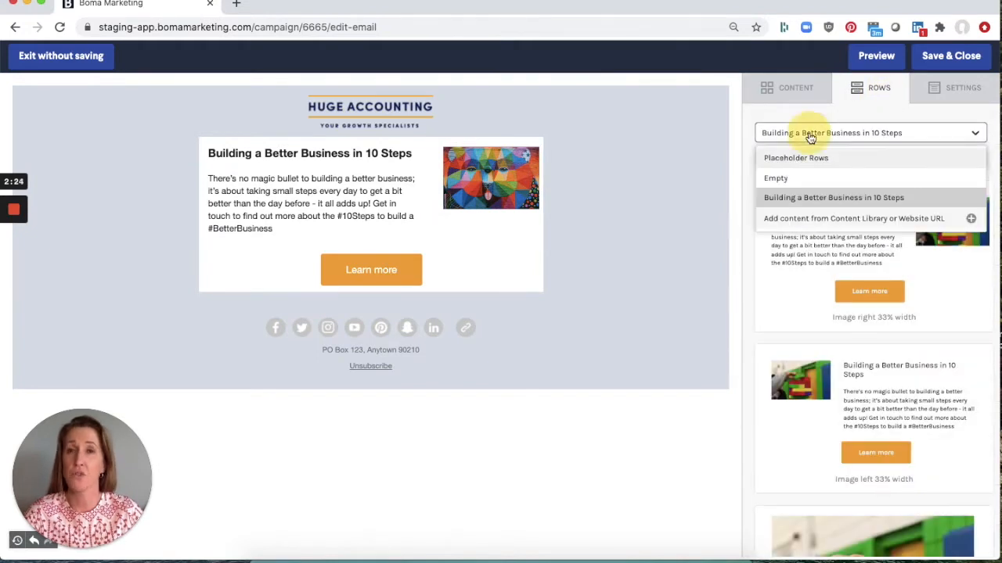
{"action": "left_click", "coordinate": [801, 219]}
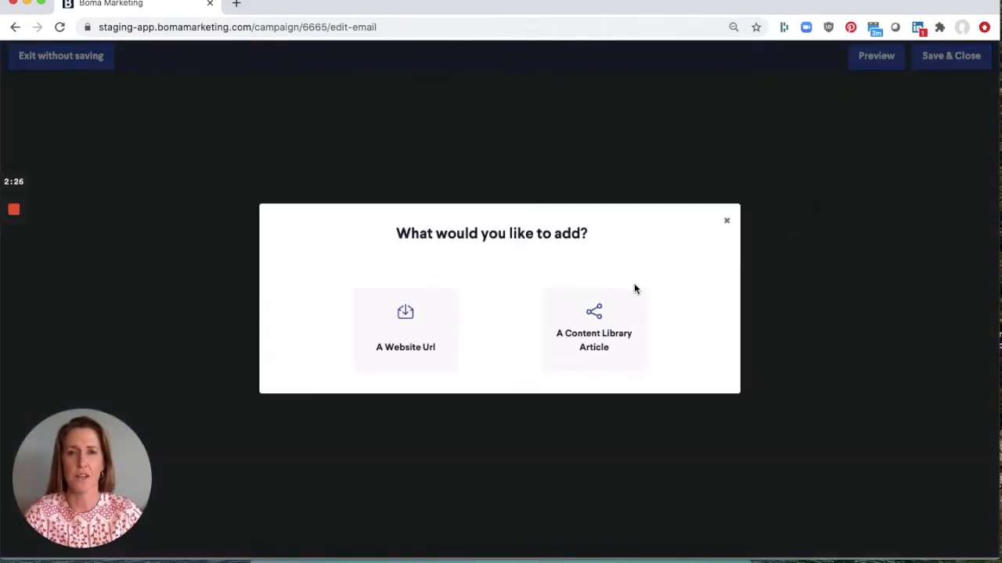
{"action": "left_click", "coordinate": [614, 335]}
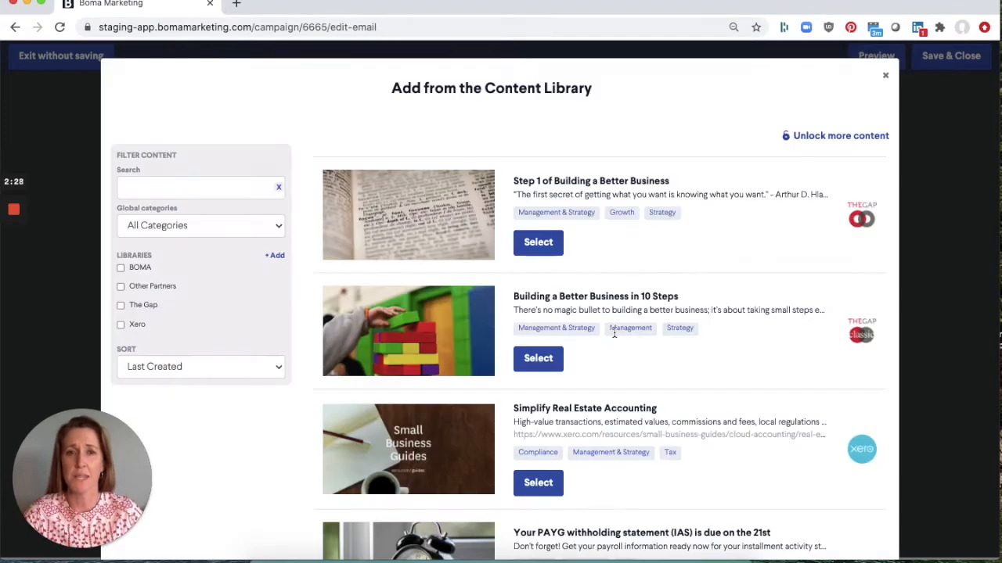
{"action": "scroll", "coordinate": [614, 332], "scroll_direction": "down", "scroll_amount": 10}
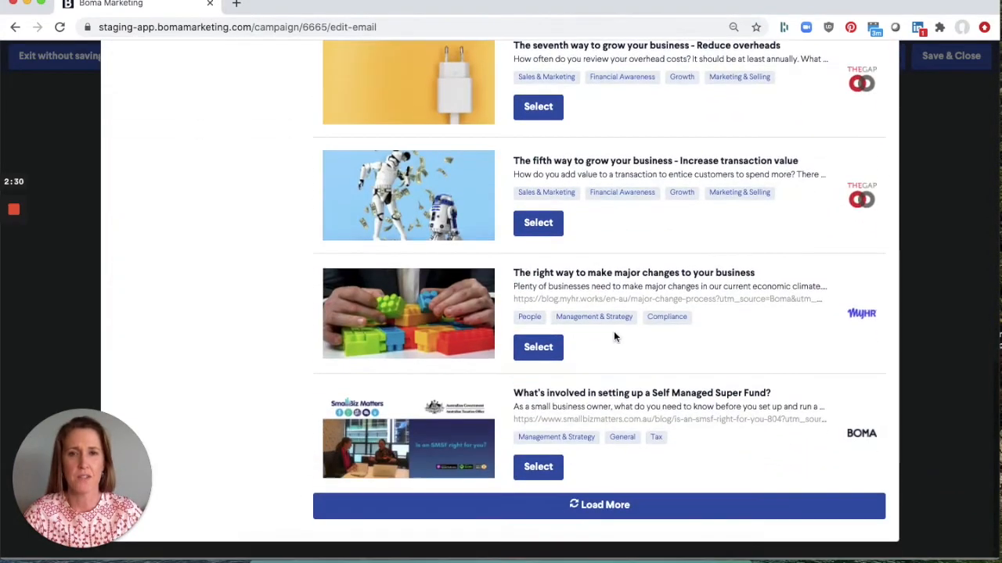
{"action": "left_click", "coordinate": [538, 347]}
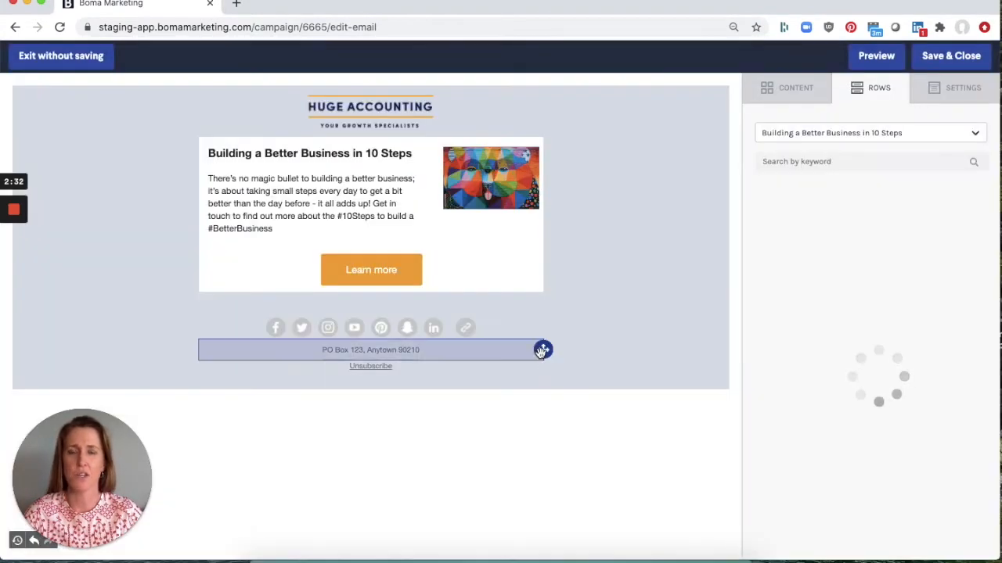
- Add the second article row below the first article in the email
{"action": "left_click_drag", "start_coordinate": [885, 259], "coordinate": [470, 307]}
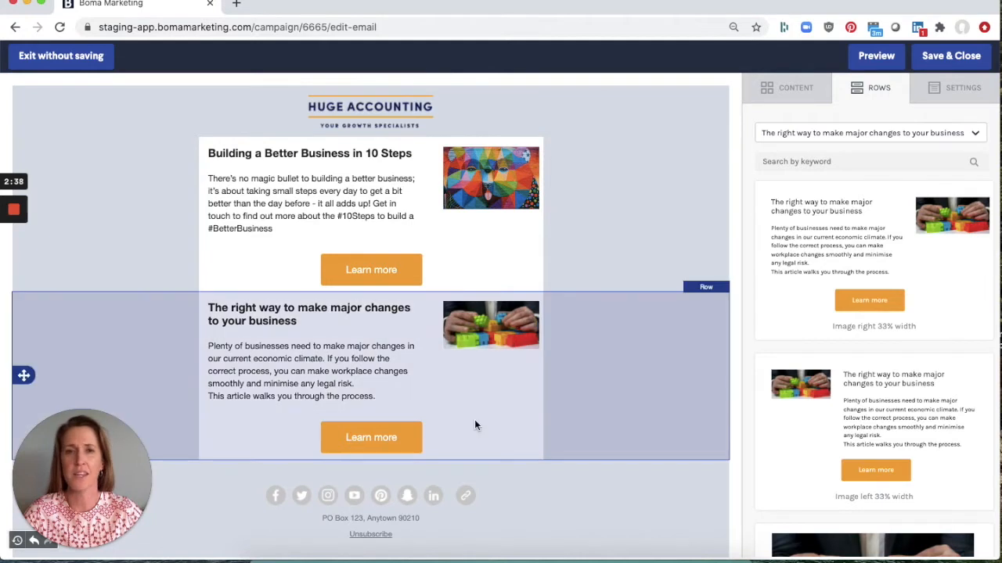
{"action": "left_click", "coordinate": [397, 286]}
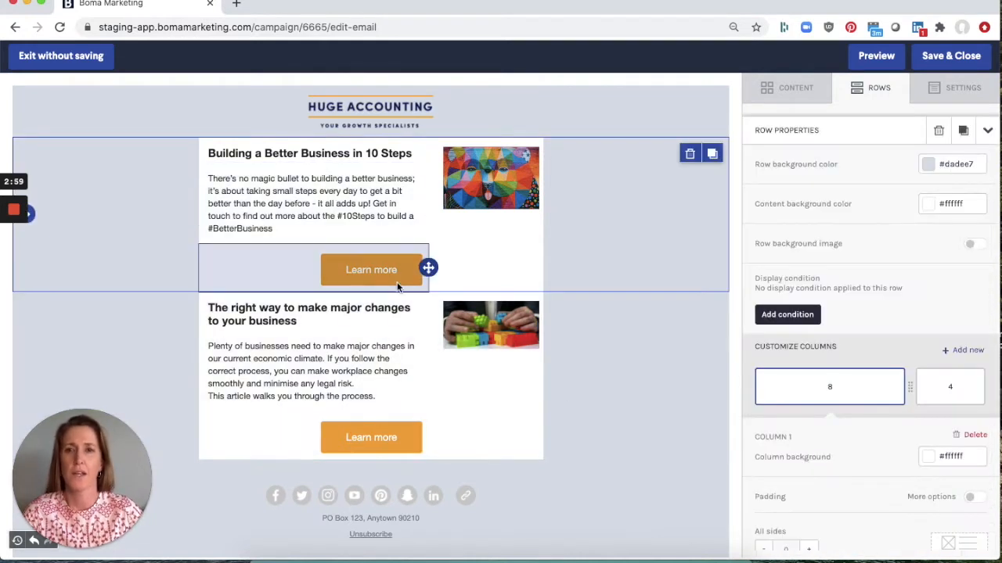
- Inspect the link URL behind the first article's Learn more button
{"action": "left_click", "coordinate": [377, 272]}
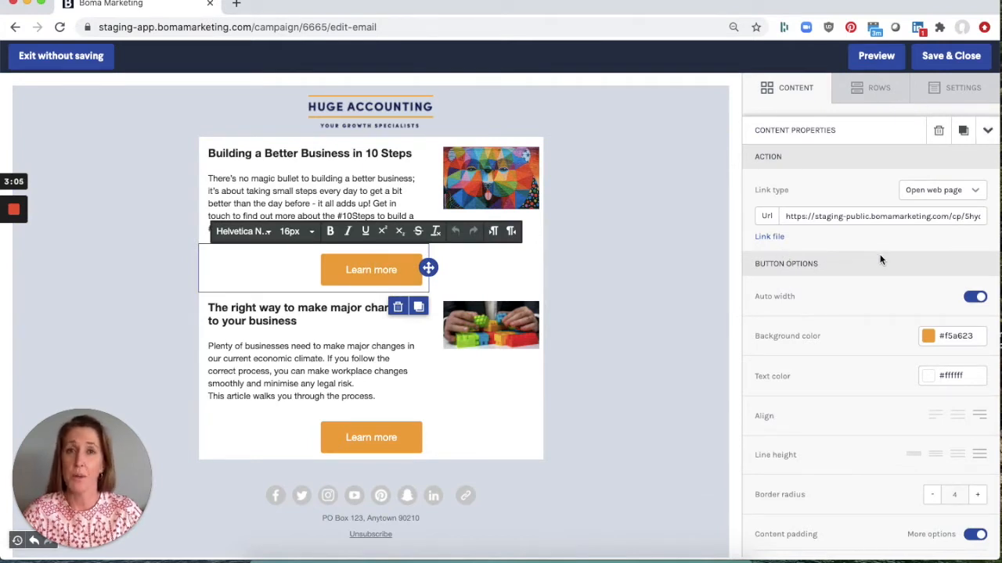
{"action": "scroll", "coordinate": [889, 215], "scroll_direction": "right", "scroll_amount": 3}
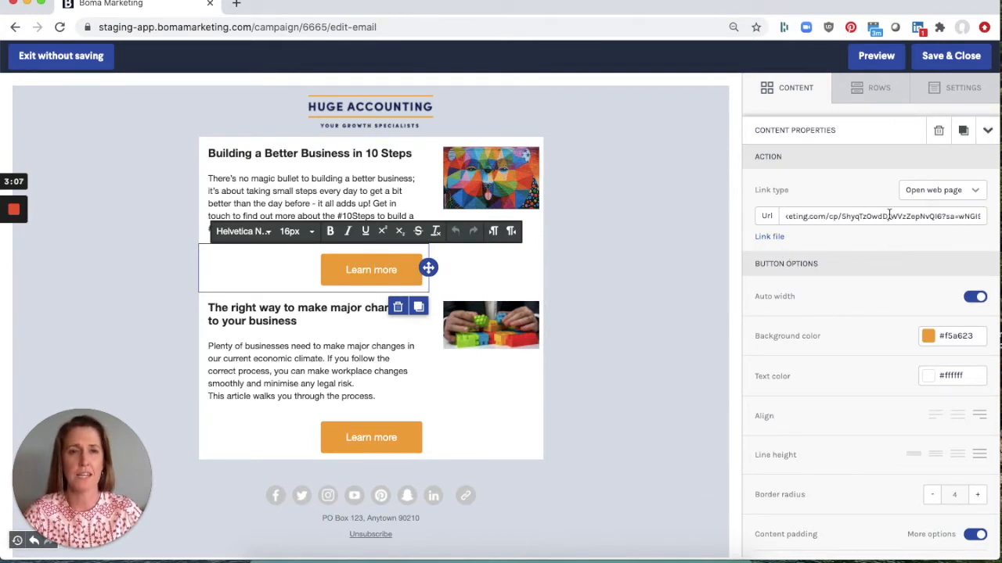
{"action": "scroll", "coordinate": [889, 215], "scroll_direction": "left", "scroll_amount": 2}
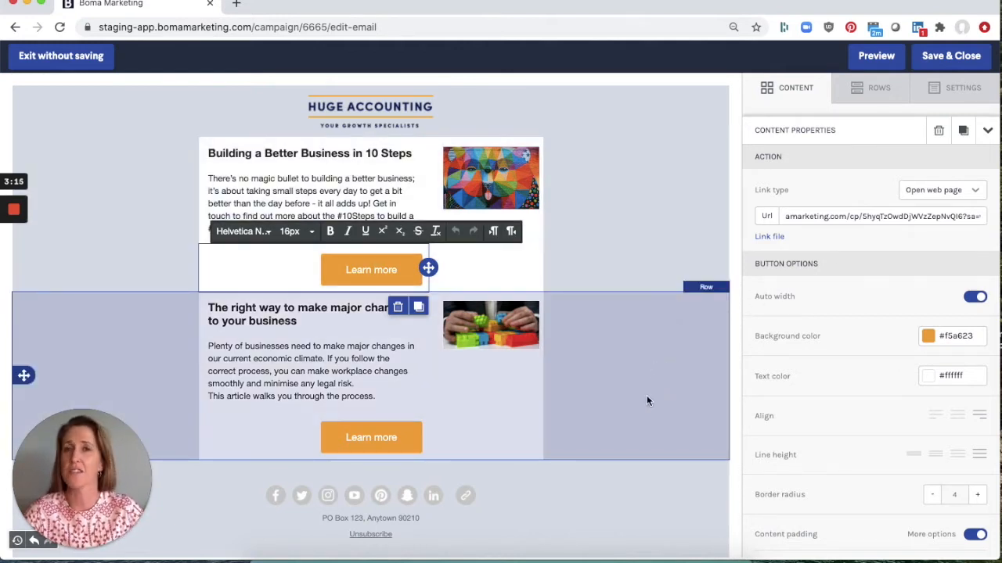
{"action": "scroll", "coordinate": [648, 398], "scroll_direction": "down", "scroll_amount": 1}
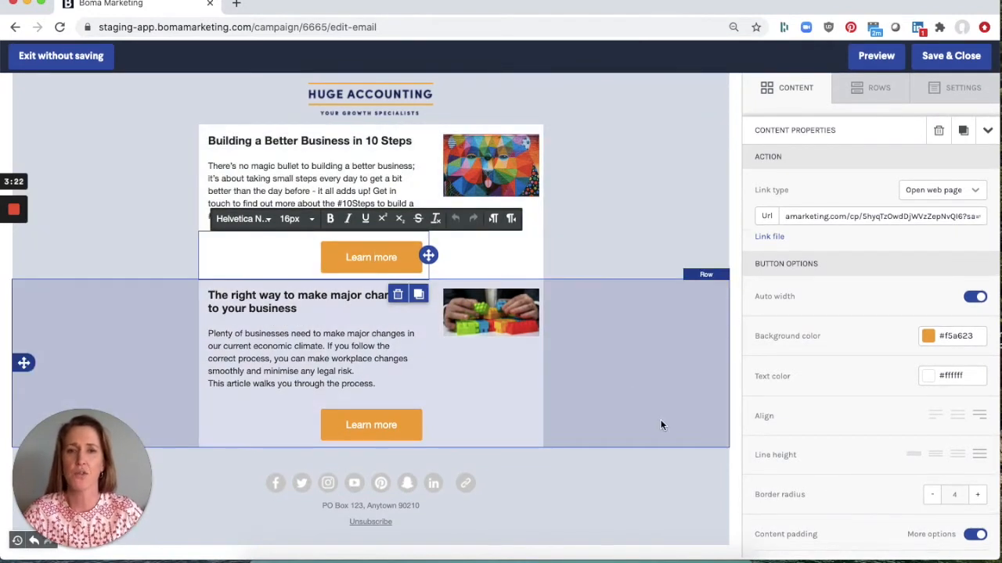
{"action": "left_click", "coordinate": [660, 424]}
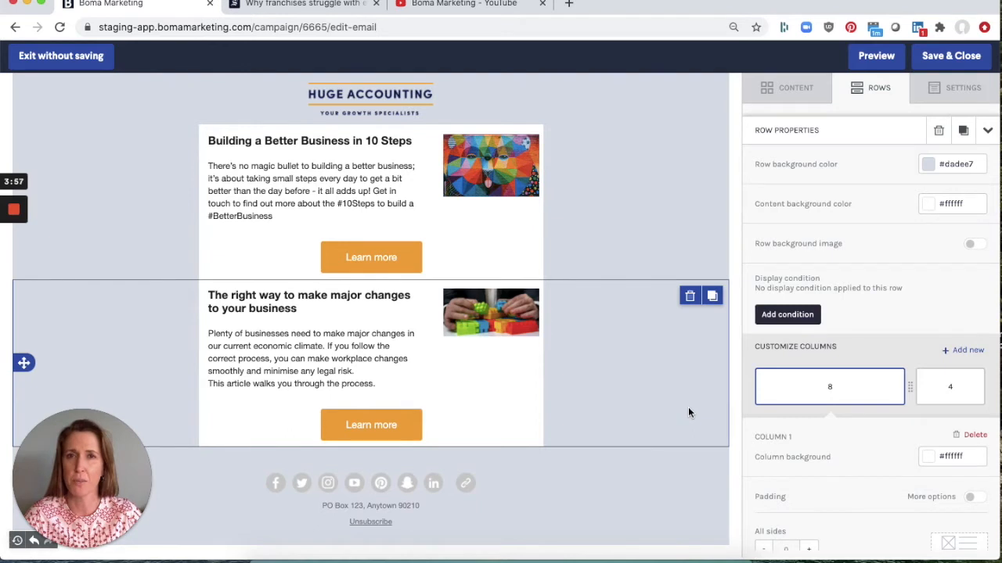
- Add the Sydney Morning Herald article Why franchises struggle with employees as row content by pasting its website URL
{"action": "left_click", "coordinate": [869, 91]}
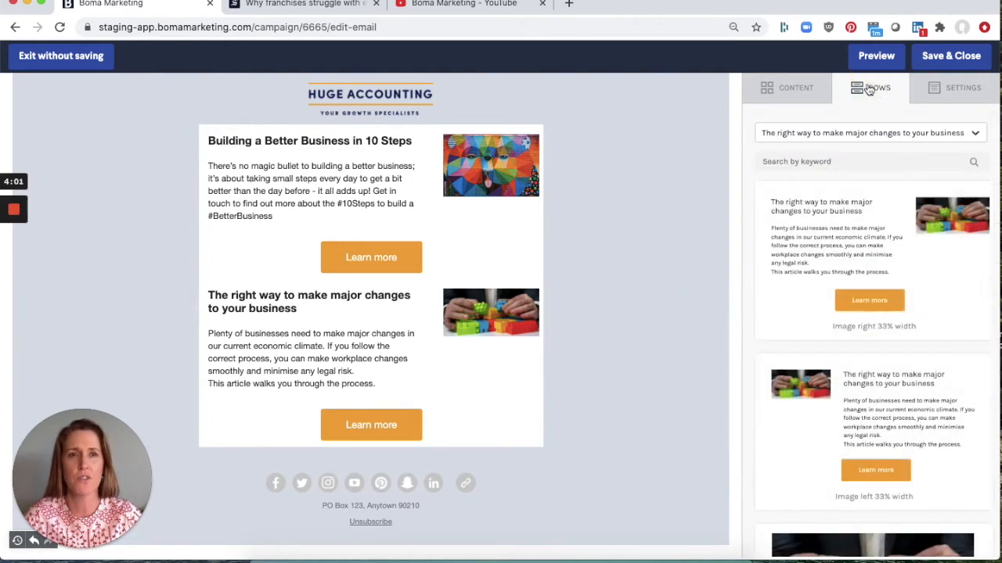
{"action": "left_click", "coordinate": [861, 135]}
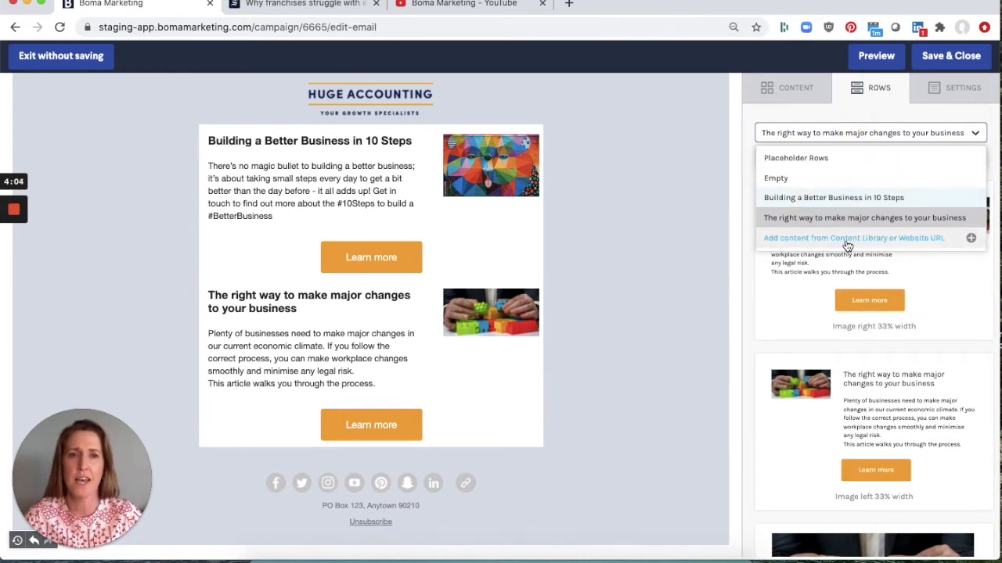
{"action": "left_click", "coordinate": [906, 240]}
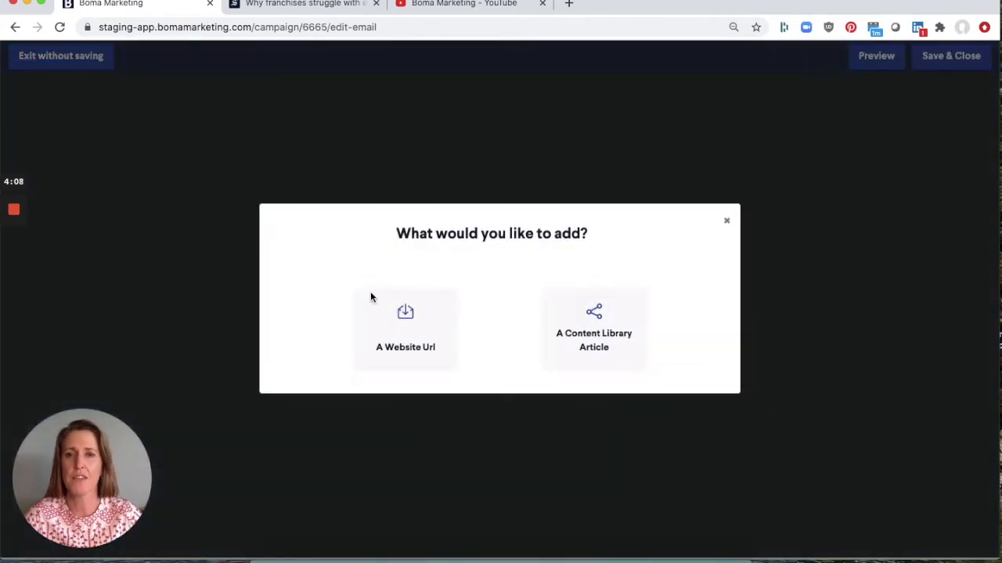
{"action": "left_click", "coordinate": [410, 315]}
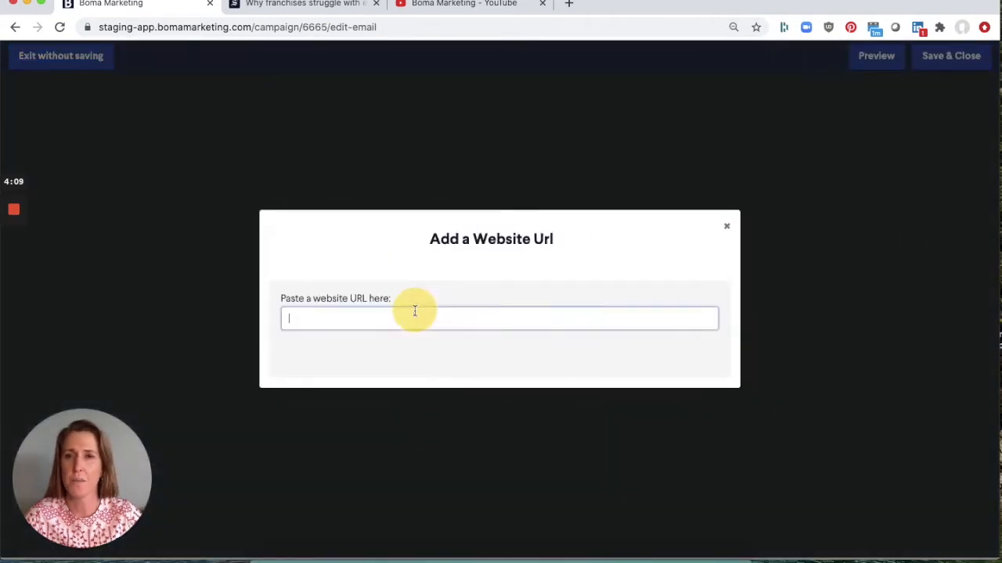
{"action": "left_click", "coordinate": [292, 5]}
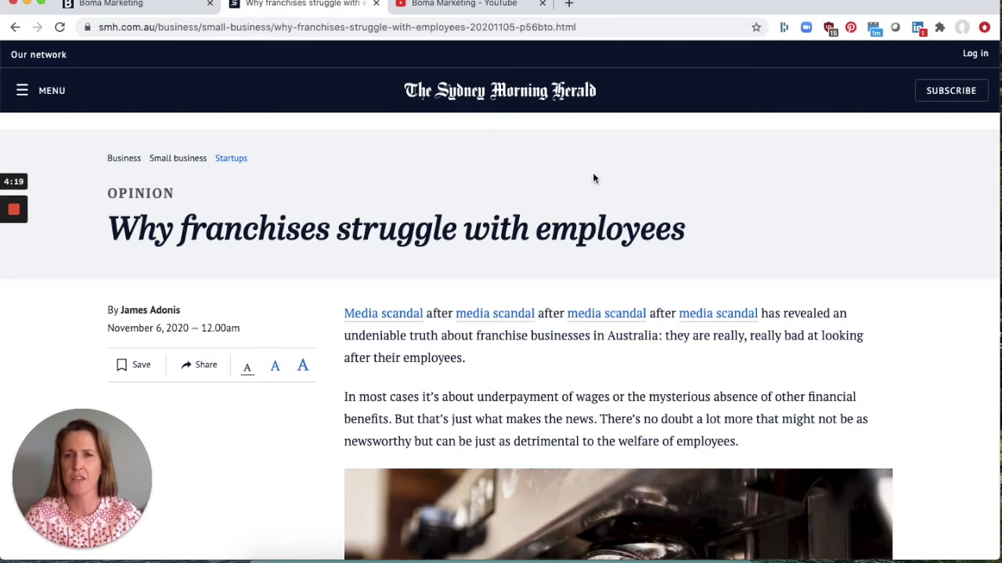
{"action": "left_click", "coordinate": [606, 28]}
{"action": "key", "text": "super+c"}
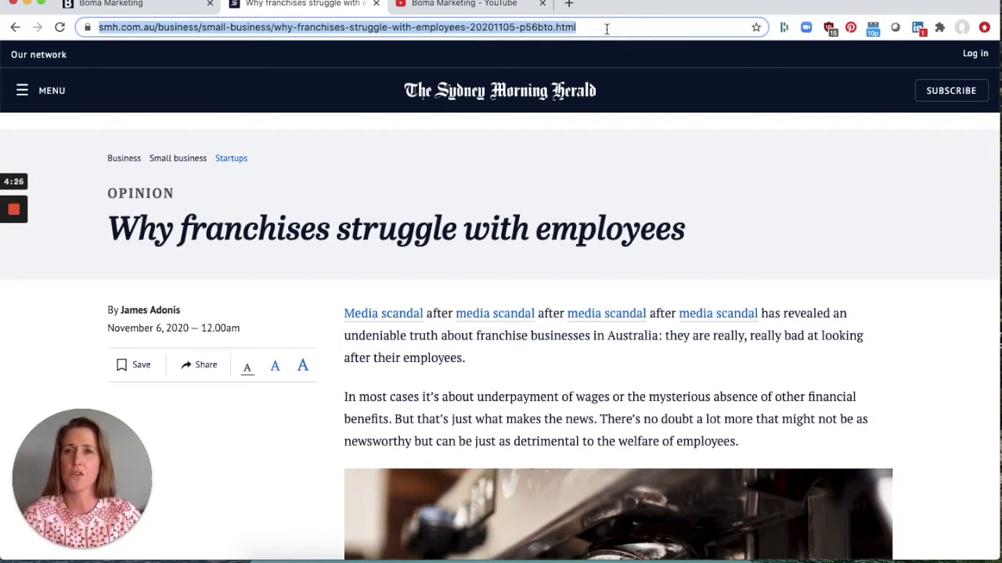
{"action": "left_click", "coordinate": [156, 6]}
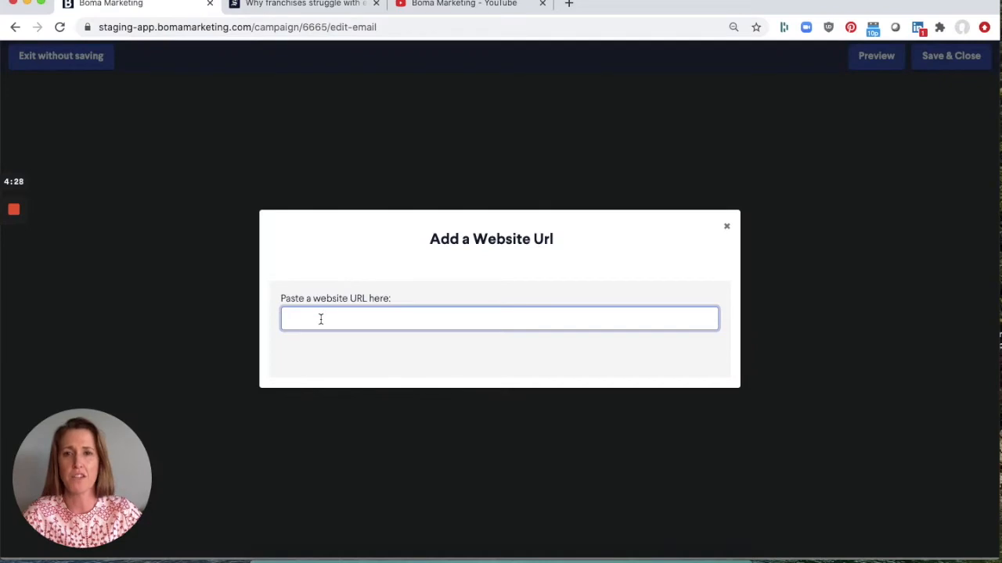
{"action": "key", "text": "super+v"}
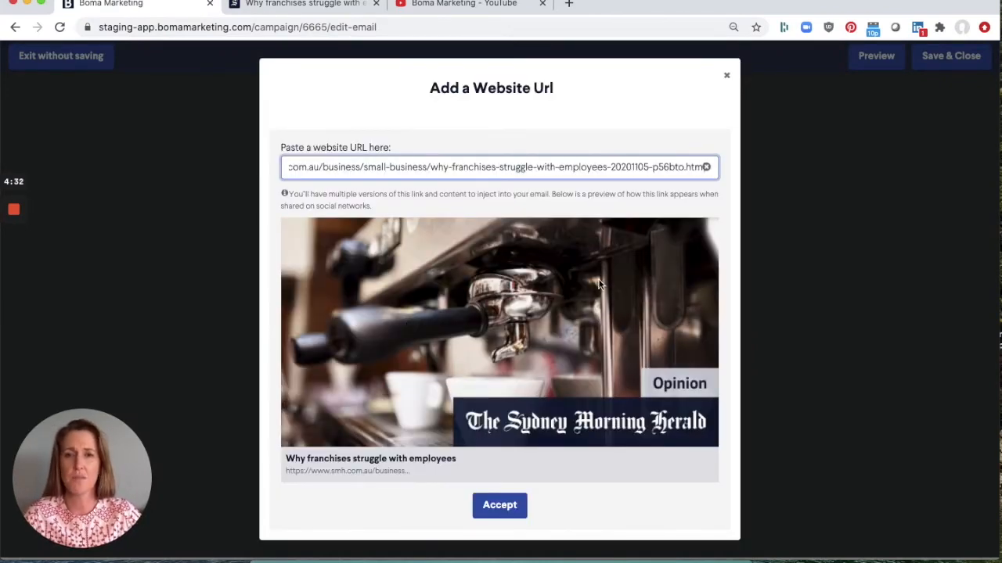
{"action": "left_click", "coordinate": [502, 508]}
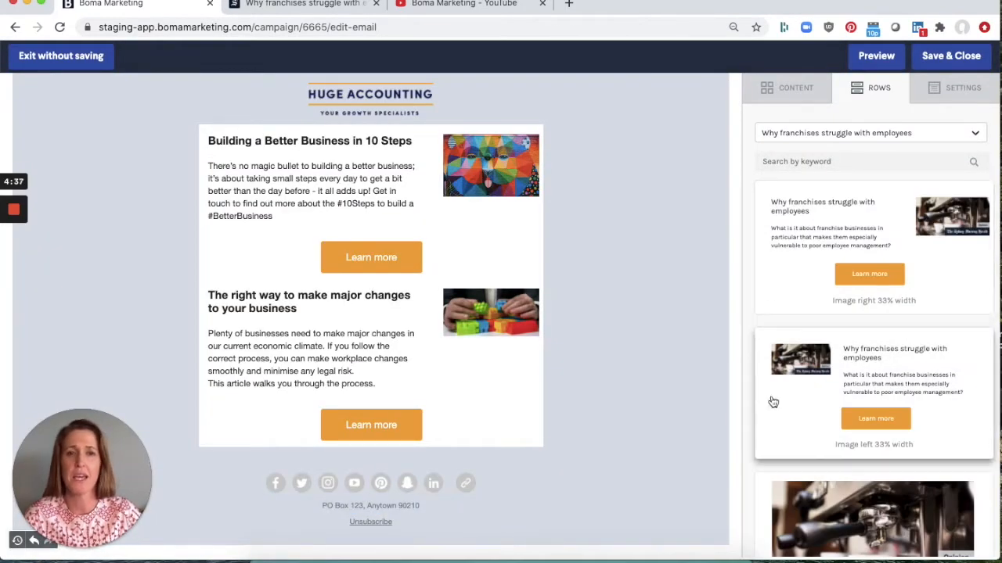
- Add the Why franchises struggle with employees row with its image on the right below the second article
{"action": "left_click_drag", "start_coordinate": [867, 225], "coordinate": [466, 457]}
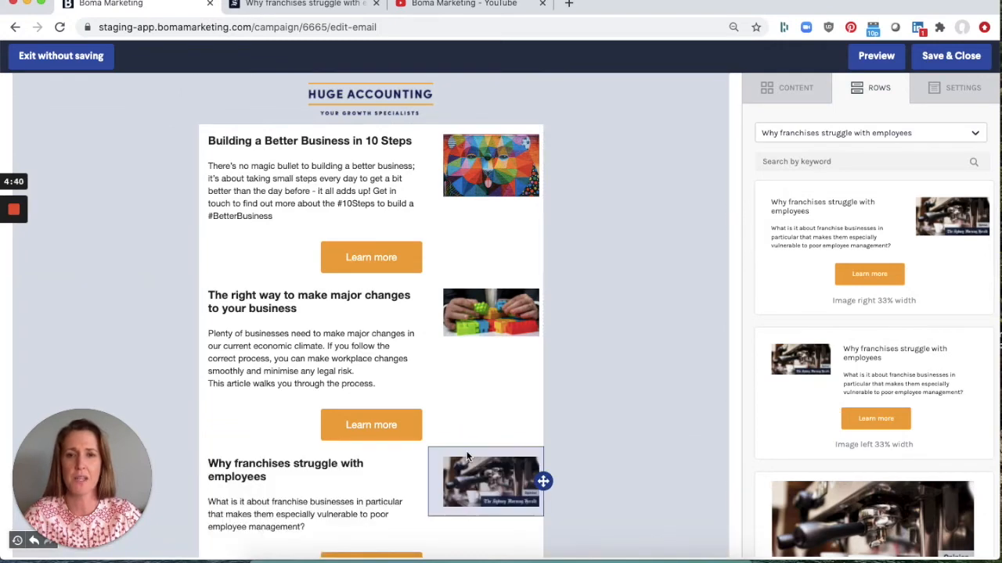
{"action": "scroll", "coordinate": [466, 450], "scroll_direction": "down", "scroll_amount": 4}
- Inspect the new row's description text, Learn more button link and image settings
{"action": "left_click_drag", "start_coordinate": [226, 321], "coordinate": [267, 334]}
{"action": "left_click_drag", "start_coordinate": [323, 382], "coordinate": [213, 358]}
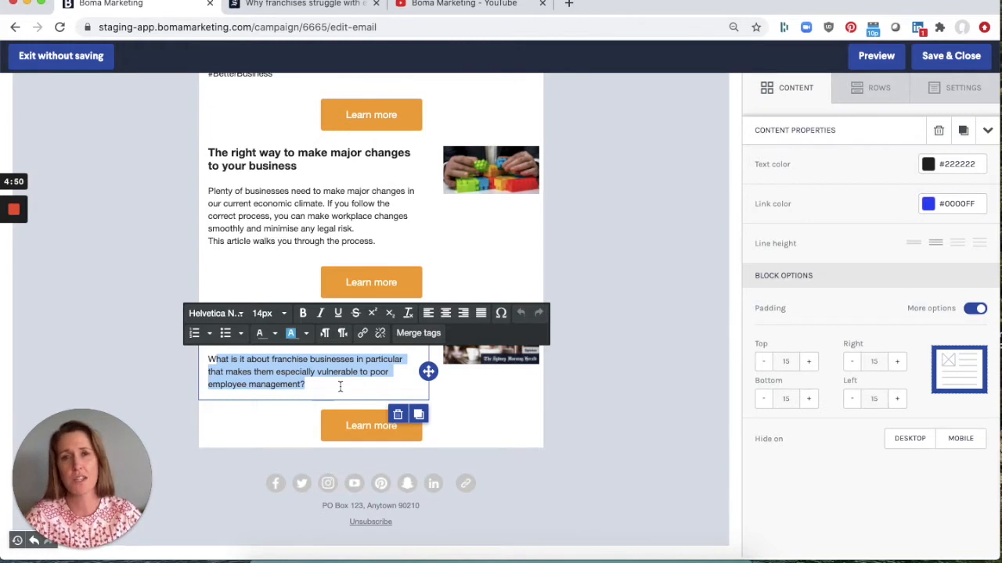
{"action": "left_click", "coordinate": [365, 424]}
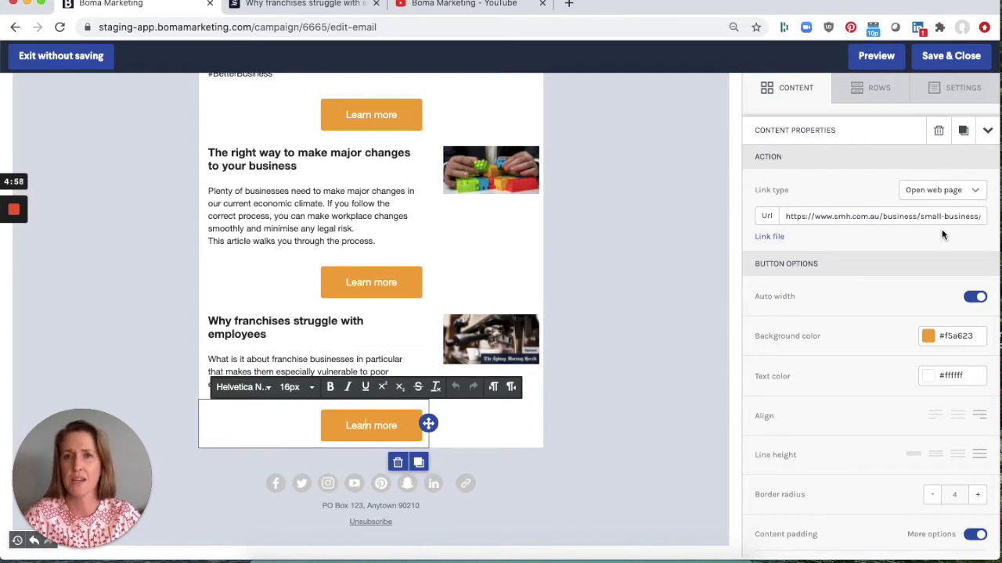
{"action": "left_click", "coordinate": [491, 338]}
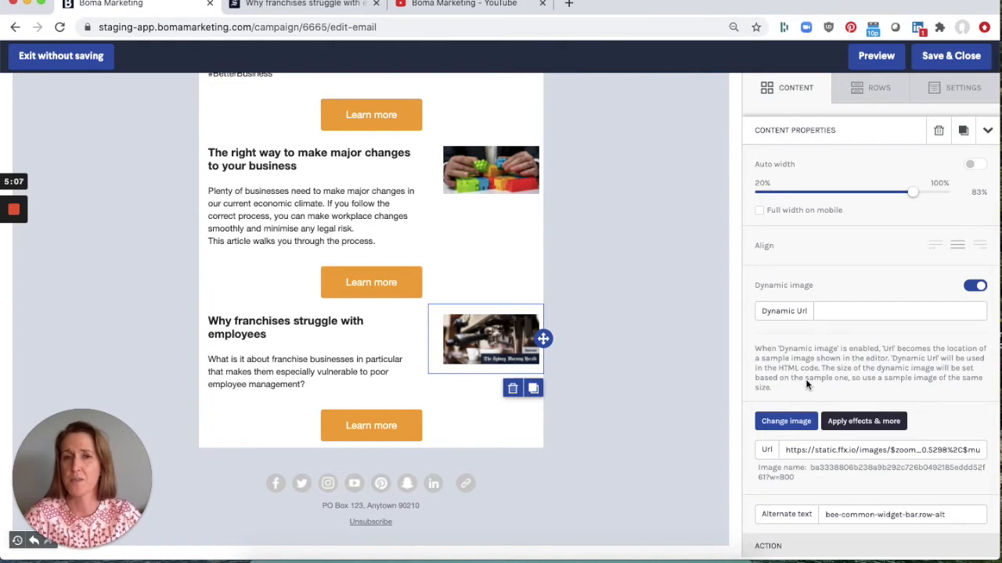
{"action": "scroll", "coordinate": [665, 365], "scroll_direction": "up", "scroll_amount": 2}
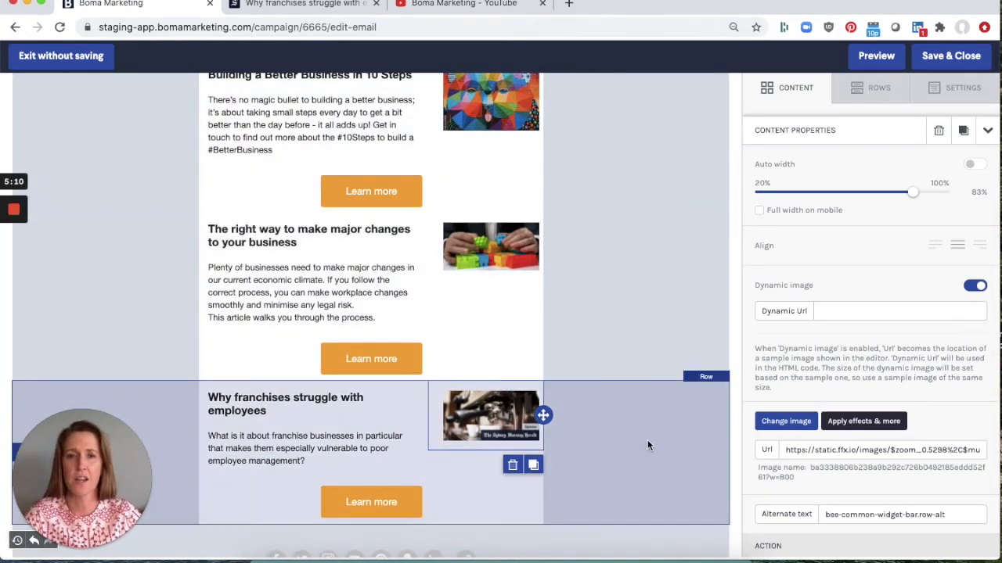
{"action": "scroll", "coordinate": [648, 446], "scroll_direction": "down", "scroll_amount": 1}
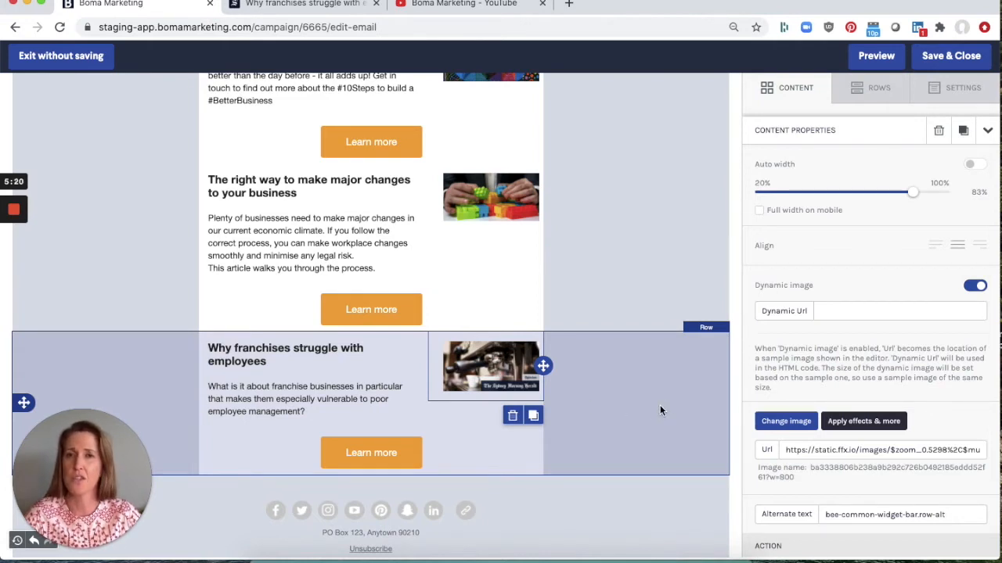
{"action": "scroll", "coordinate": [659, 406], "scroll_direction": "down", "scroll_amount": 1}
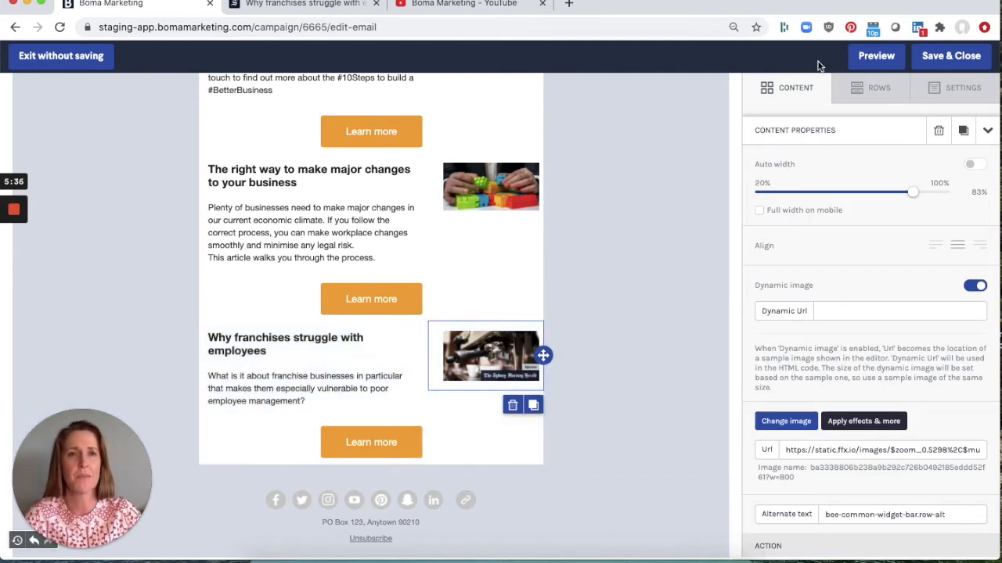
- Add the Articles - Left aligned XL image placeholder row below the third article, above the footer
{"action": "left_click", "coordinate": [874, 90]}
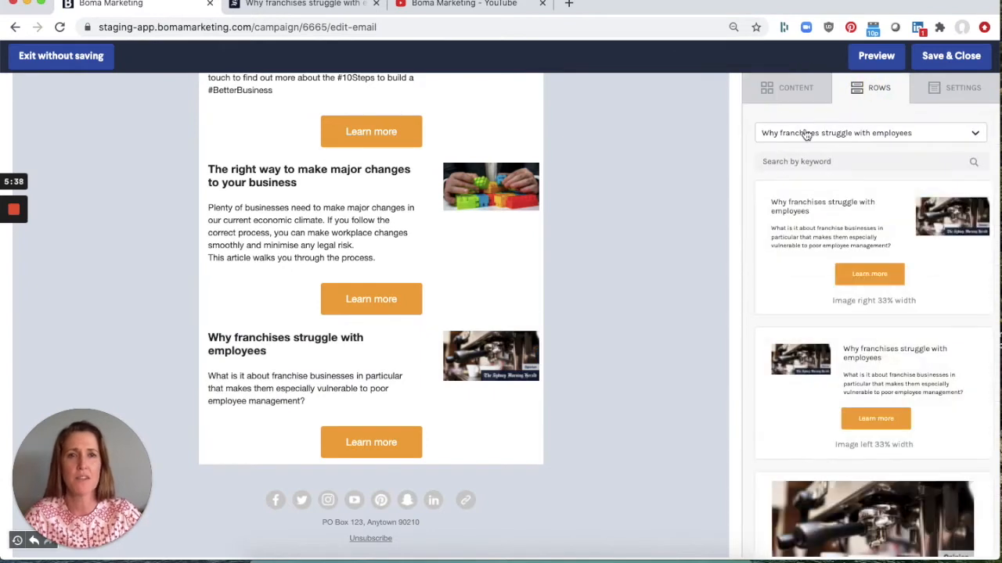
{"action": "left_click", "coordinate": [806, 133]}
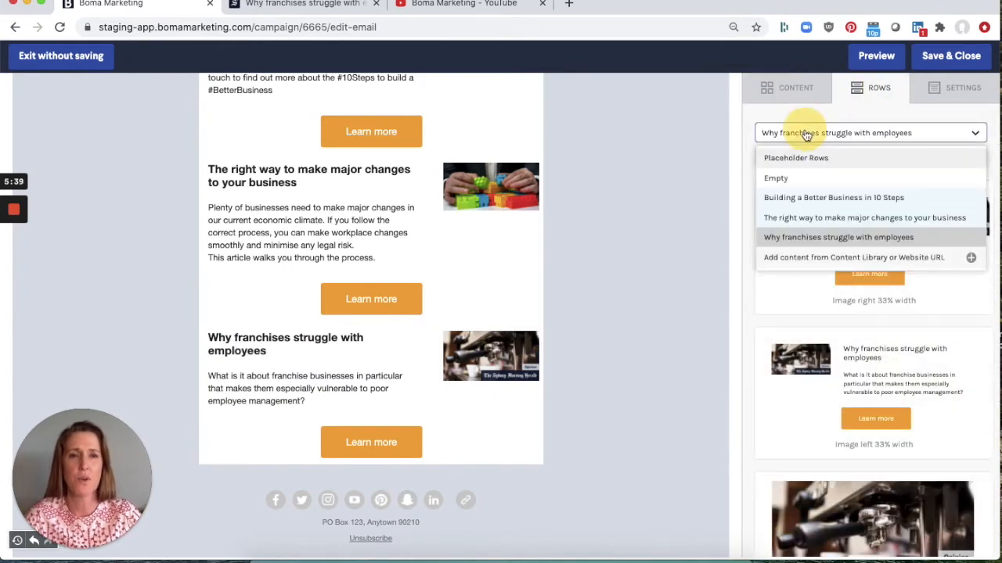
{"action": "left_click", "coordinate": [838, 158]}
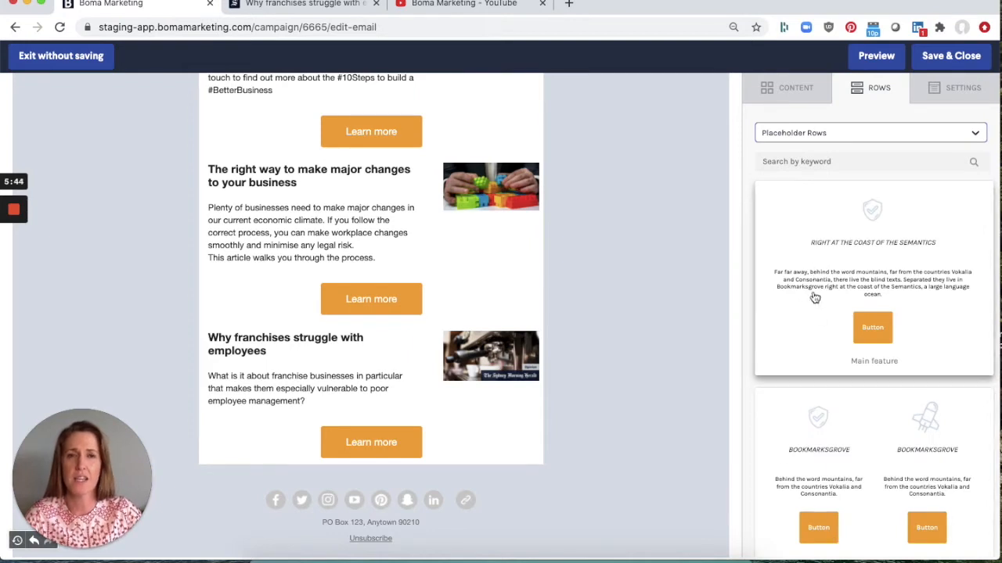
{"action": "scroll", "coordinate": [798, 280], "scroll_direction": "down", "scroll_amount": 1}
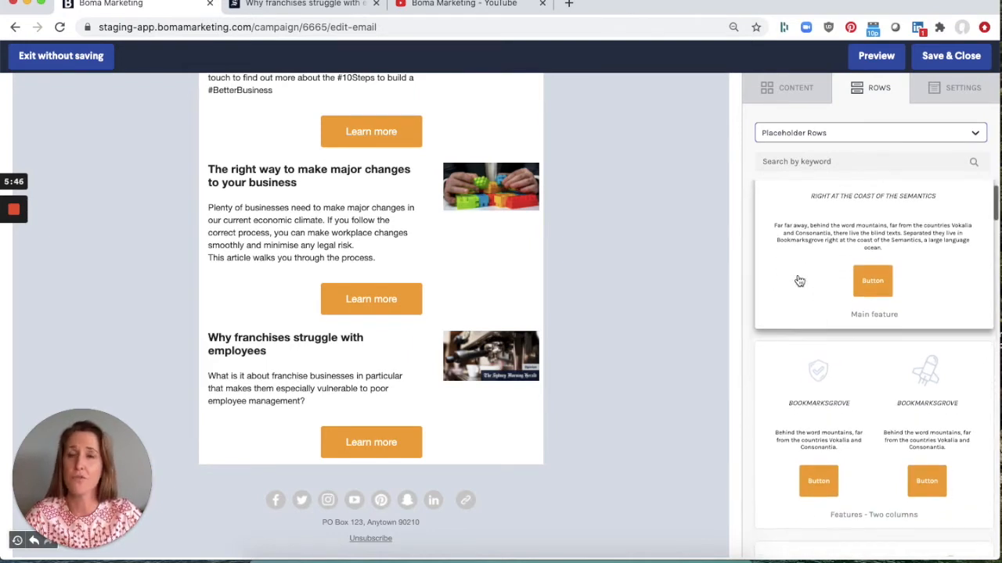
{"action": "scroll", "coordinate": [798, 280], "scroll_direction": "up", "scroll_amount": 1}
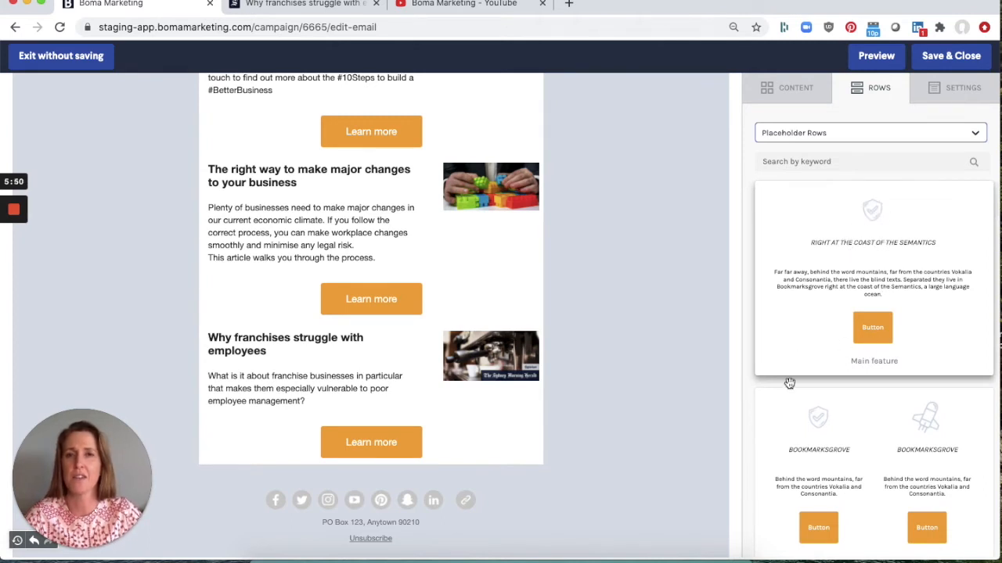
{"action": "scroll", "coordinate": [789, 384], "scroll_direction": "down", "scroll_amount": 3}
{"action": "scroll", "coordinate": [790, 383], "scroll_direction": "down", "scroll_amount": 4}
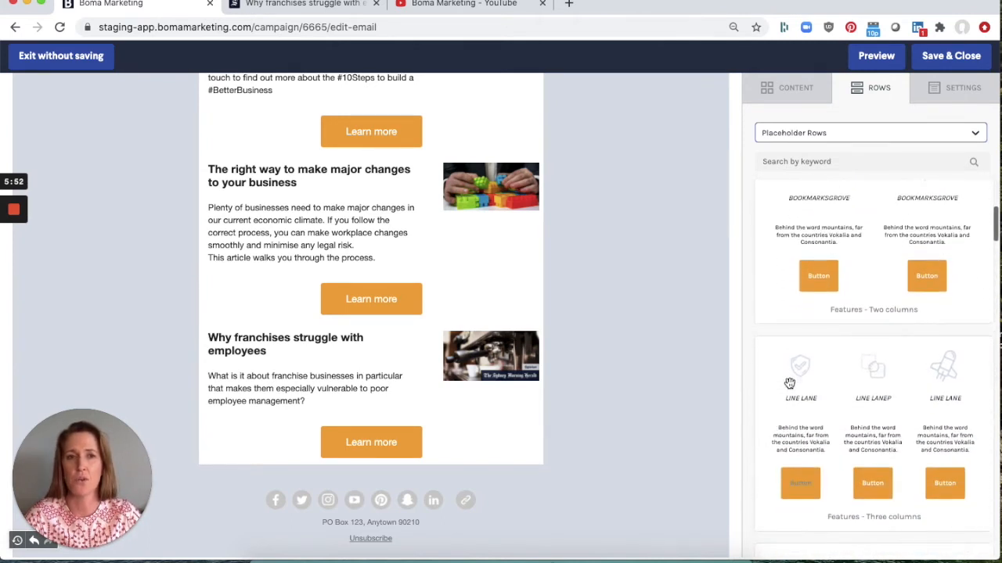
{"action": "scroll", "coordinate": [790, 383], "scroll_direction": "down", "scroll_amount": 6}
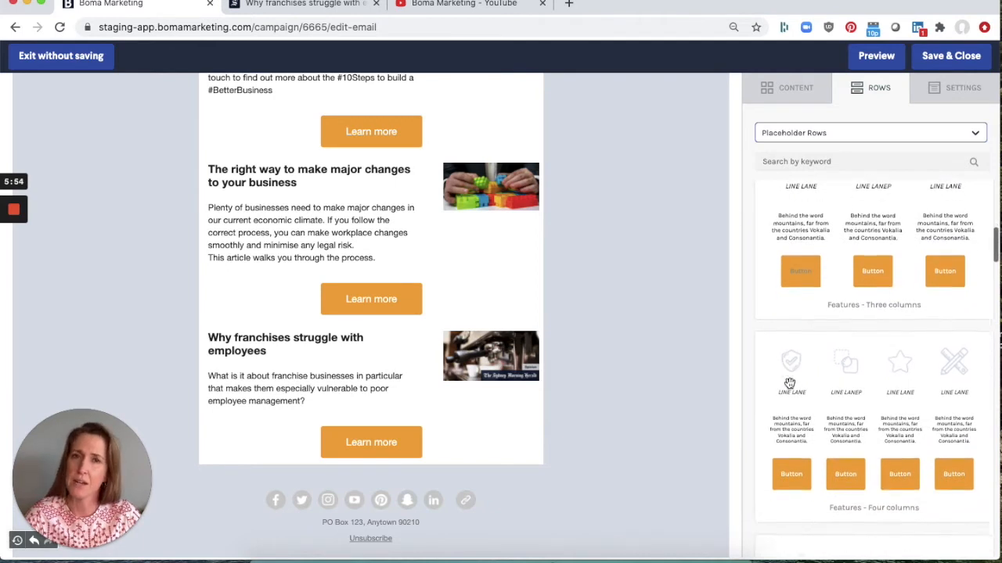
{"action": "scroll", "coordinate": [789, 383], "scroll_direction": "down", "scroll_amount": 8}
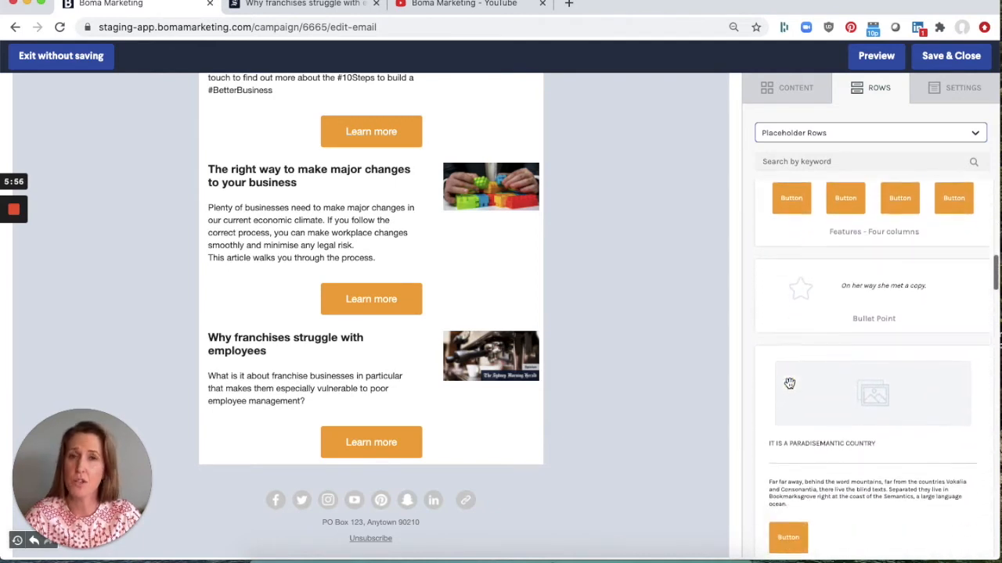
{"action": "scroll", "coordinate": [790, 383], "scroll_direction": "down", "scroll_amount": 8}
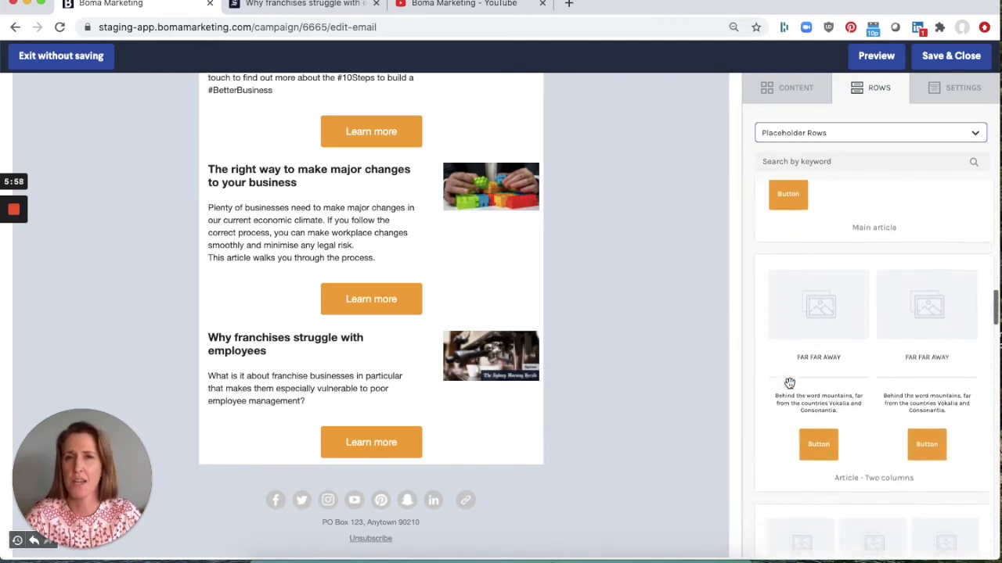
{"action": "scroll", "coordinate": [789, 384], "scroll_direction": "down", "scroll_amount": 8}
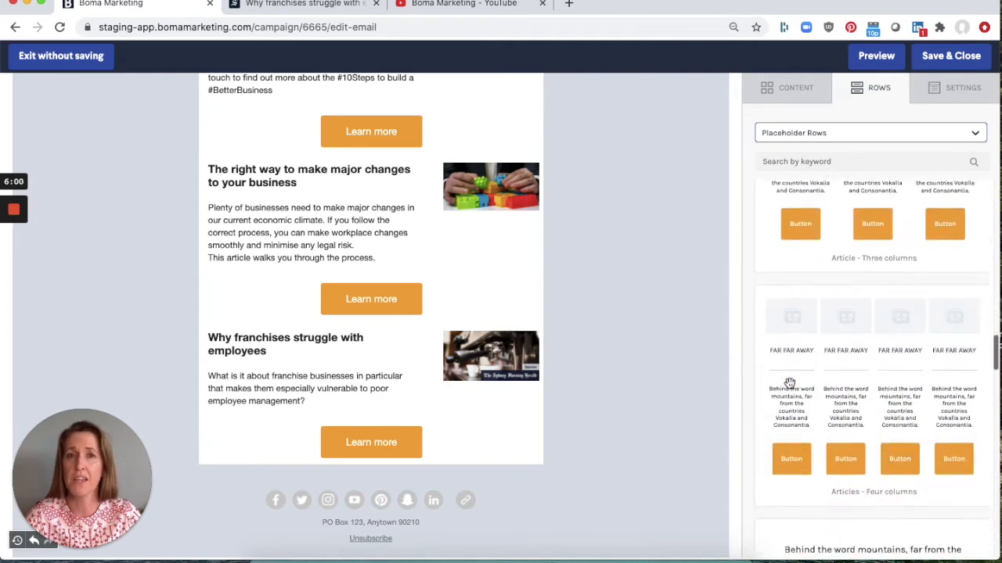
{"action": "scroll", "coordinate": [790, 384], "scroll_direction": "down", "scroll_amount": 5}
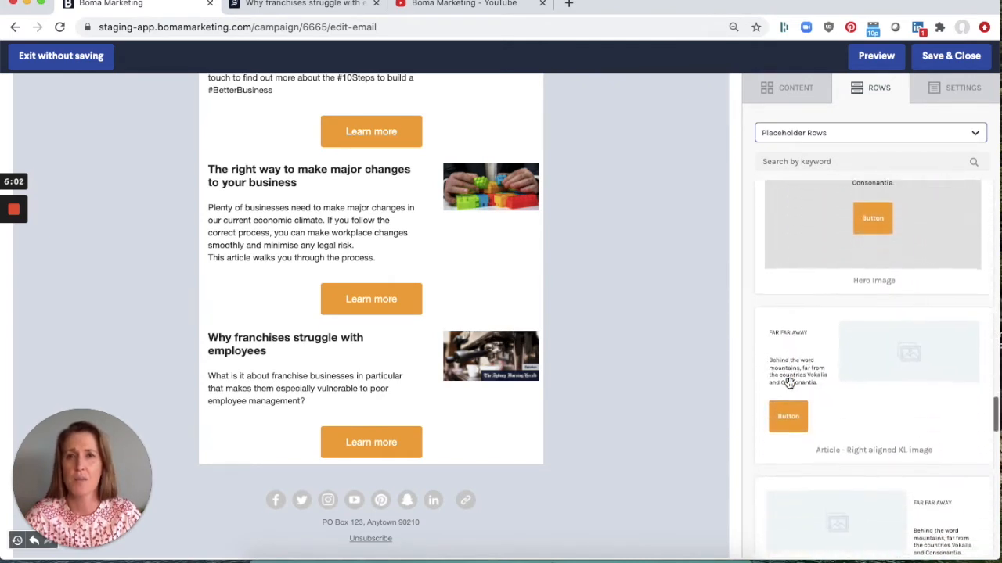
{"action": "scroll", "coordinate": [790, 383], "scroll_direction": "down", "scroll_amount": 3}
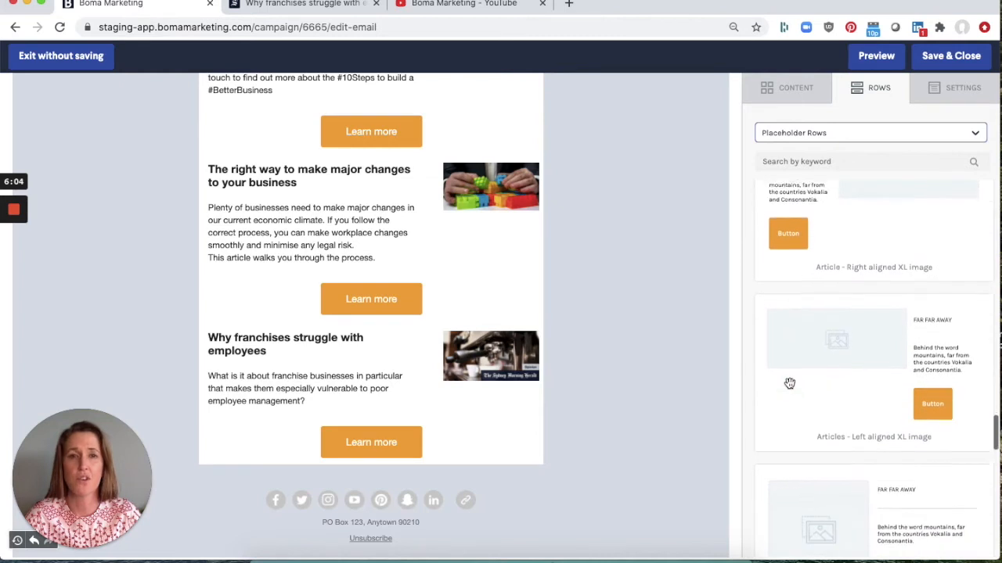
{"action": "left_click_drag", "start_coordinate": [949, 333], "coordinate": [443, 467]}
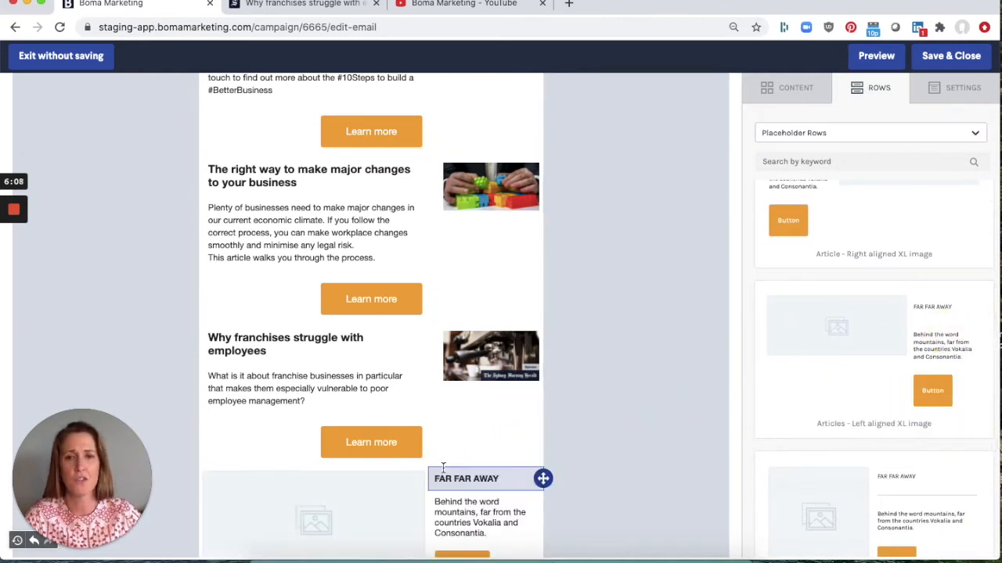
{"action": "scroll", "coordinate": [442, 467], "scroll_direction": "down", "scroll_amount": 3}
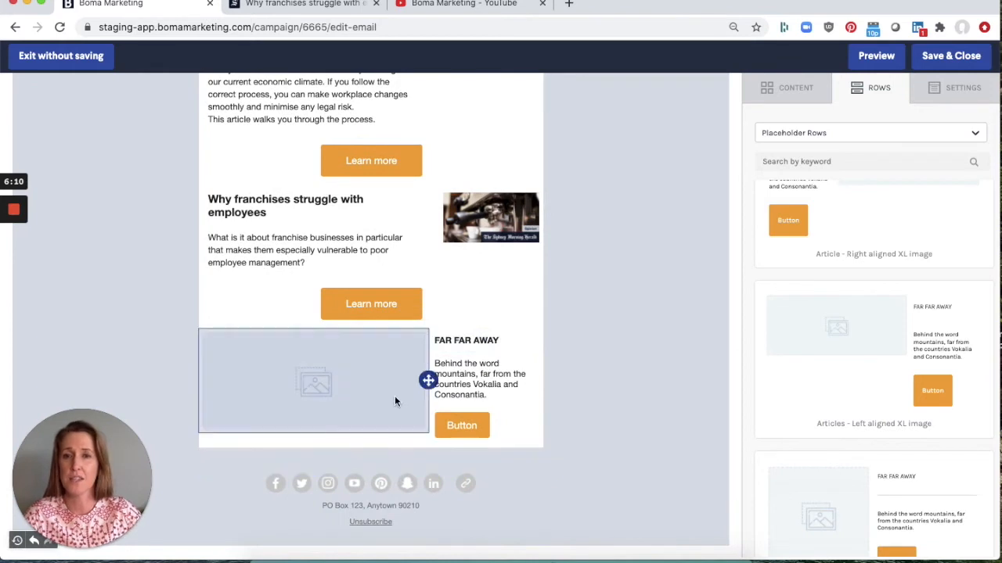
- Replace the placeholder row's heading text with "your heading"
{"action": "left_click", "coordinate": [317, 379]}
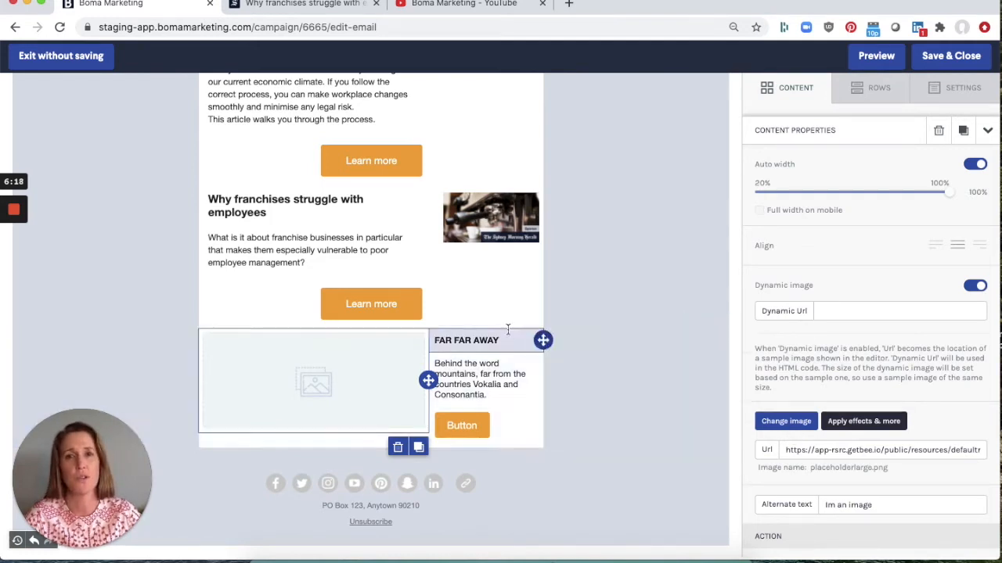
{"action": "left_click", "coordinate": [470, 340]}
{"action": "left_click_drag", "start_coordinate": [498, 340], "coordinate": [390, 334]}
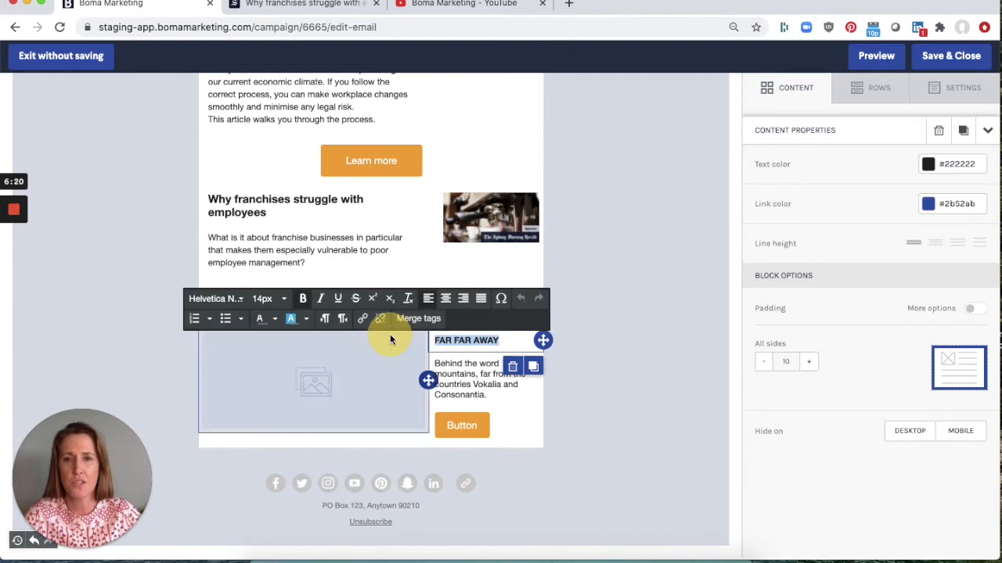
{"action": "type", "text": "your heading"}
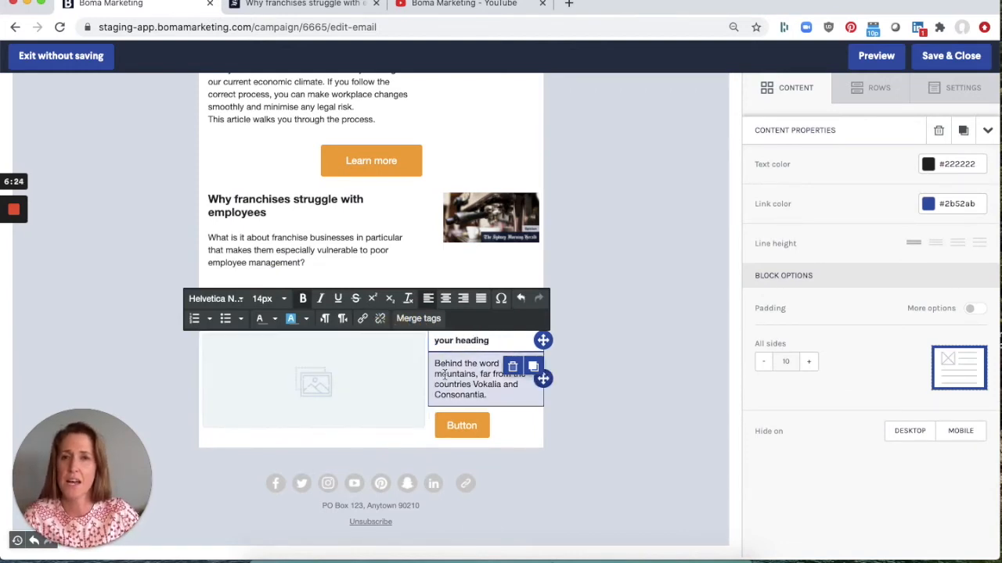
- Set the placeholder button's link type to Send email and open its Mail to and Subject fields
{"action": "left_click", "coordinate": [471, 427]}
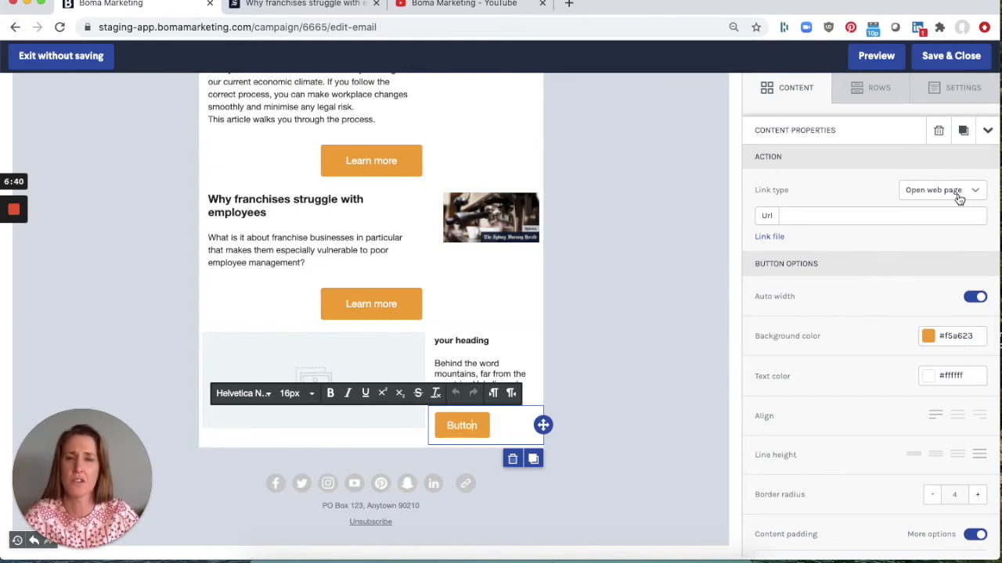
{"action": "left_click", "coordinate": [805, 213]}
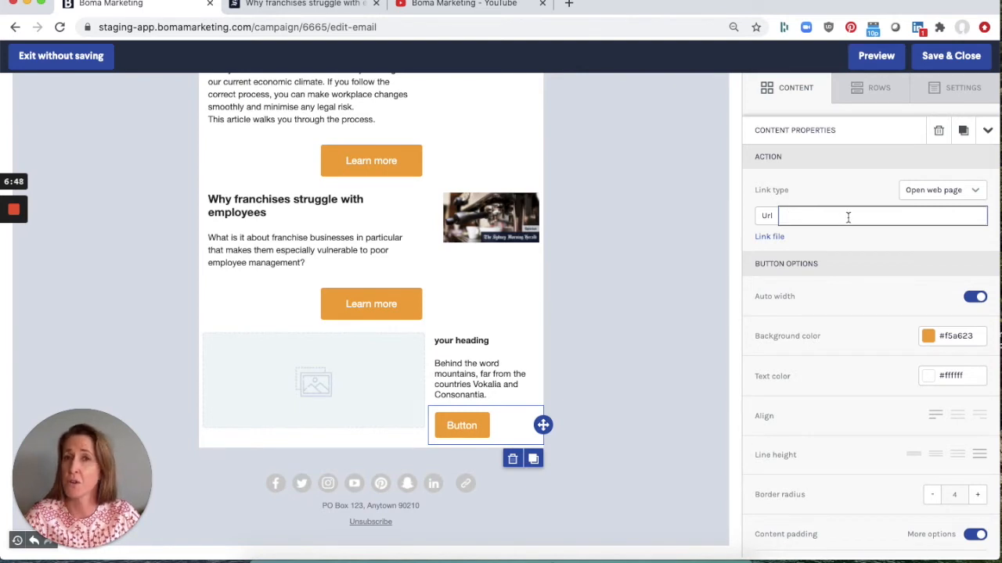
{"action": "left_click", "coordinate": [934, 195]}
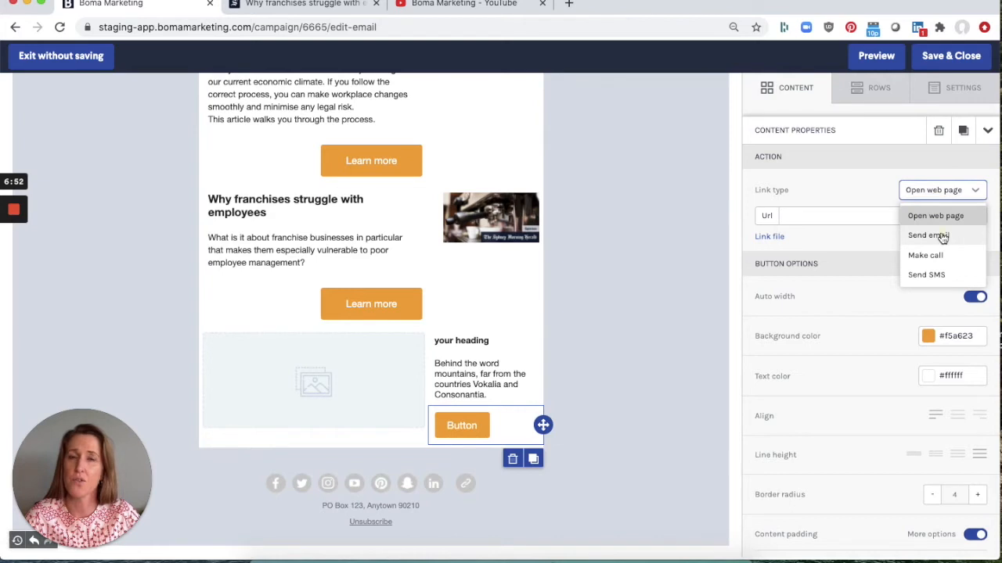
{"action": "left_click", "coordinate": [928, 236]}
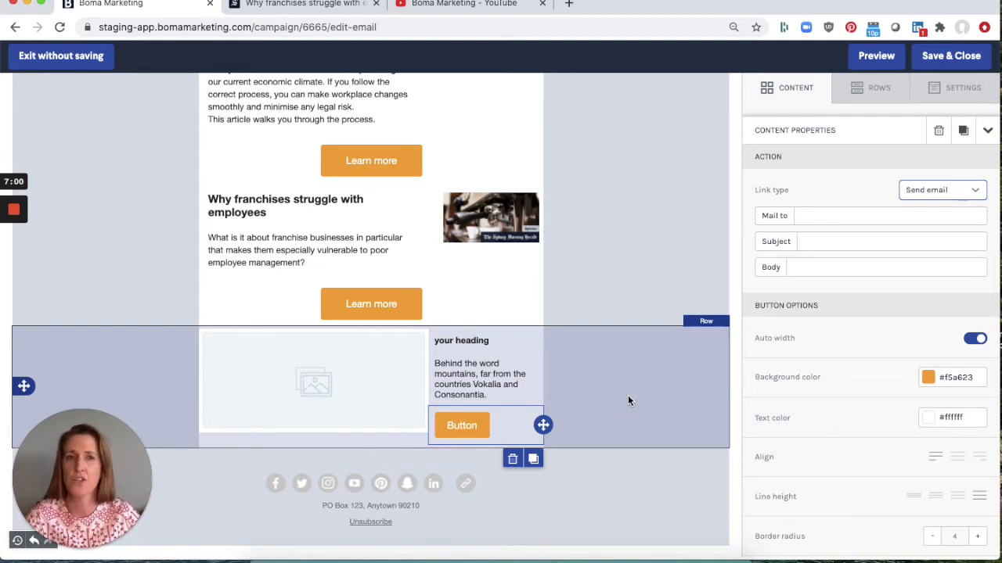
{"action": "left_click", "coordinate": [810, 214]}
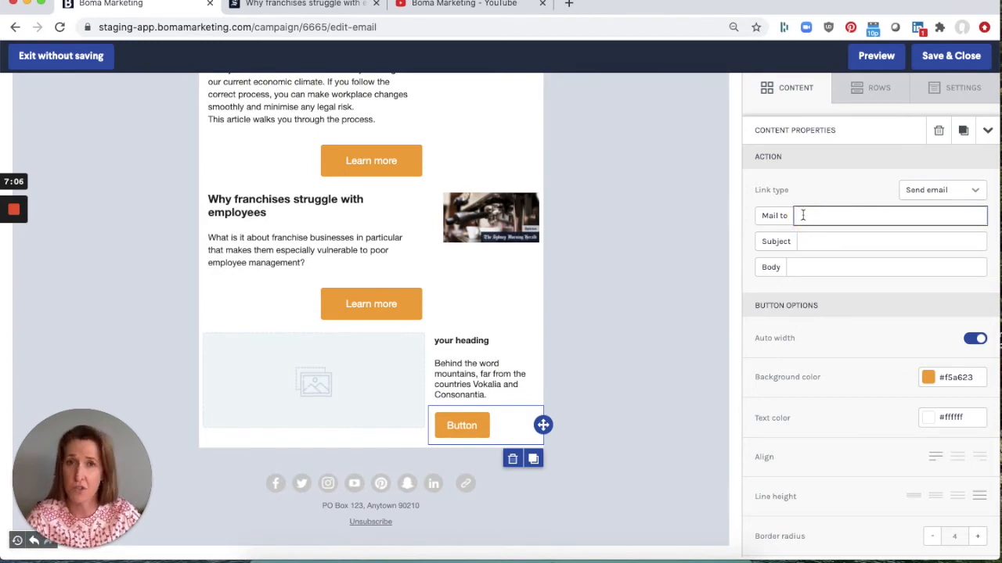
{"action": "left_click", "coordinate": [811, 242]}
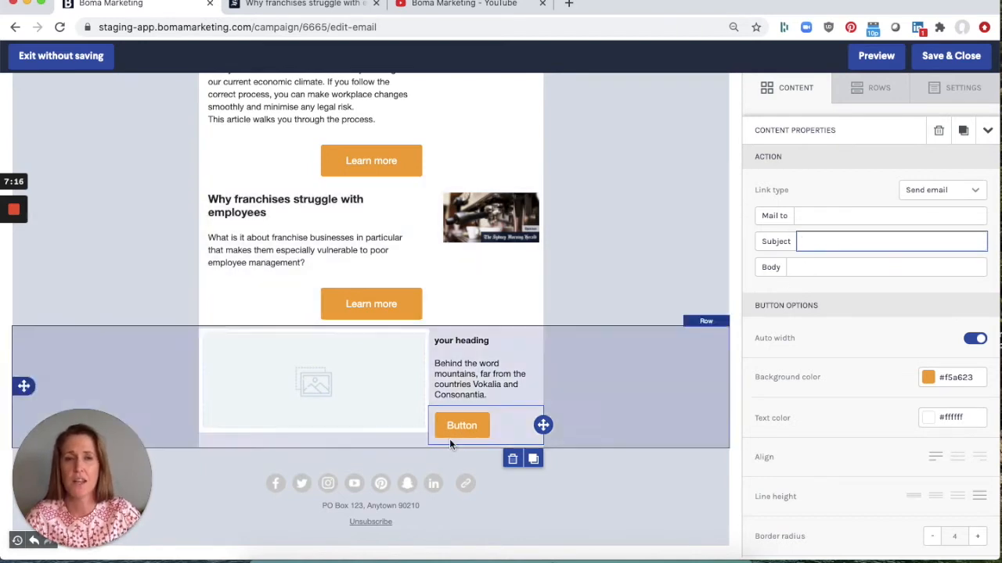
- Change the placeholder button's label to "Email us"
{"action": "left_click", "coordinate": [451, 426]}
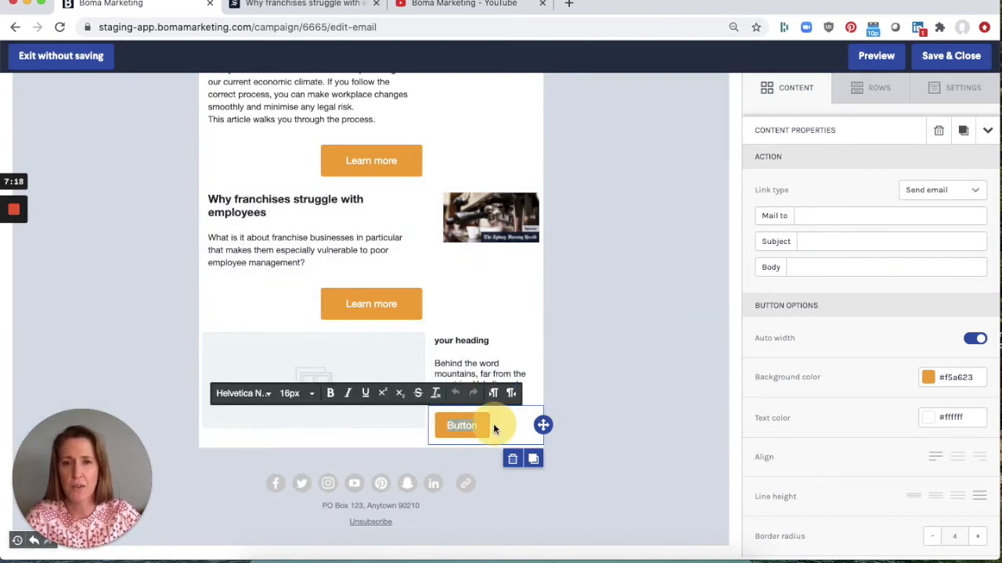
{"action": "type", "text": "Email u"}
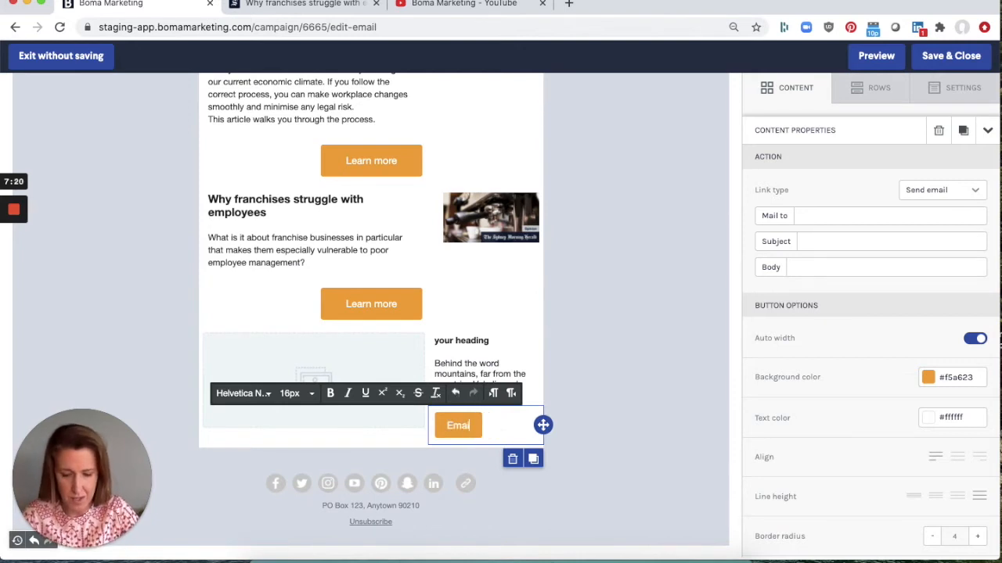
{"action": "type", "text": "s"}
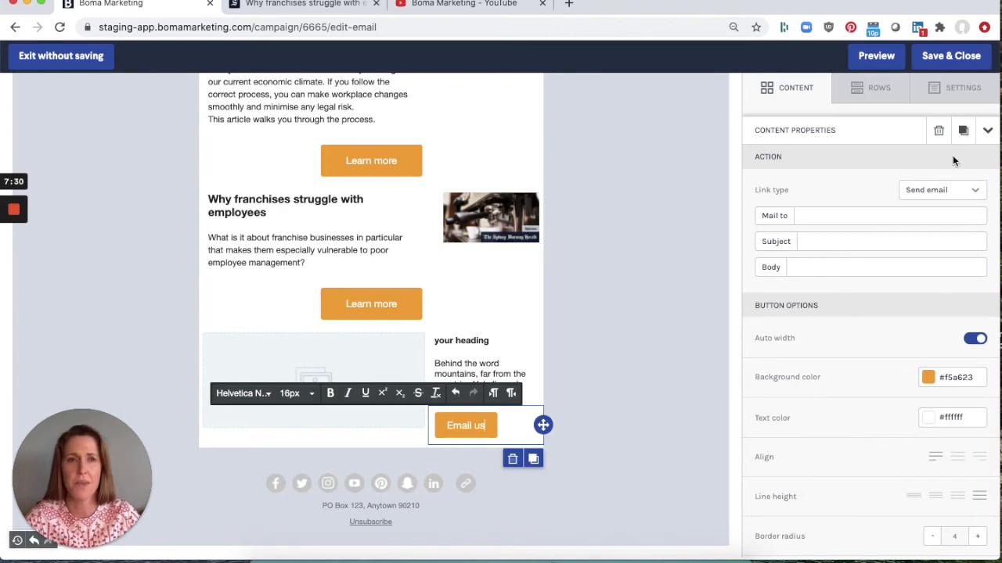
- Switch the button's link type to Make call, then back to Open web page
{"action": "left_click", "coordinate": [939, 193]}
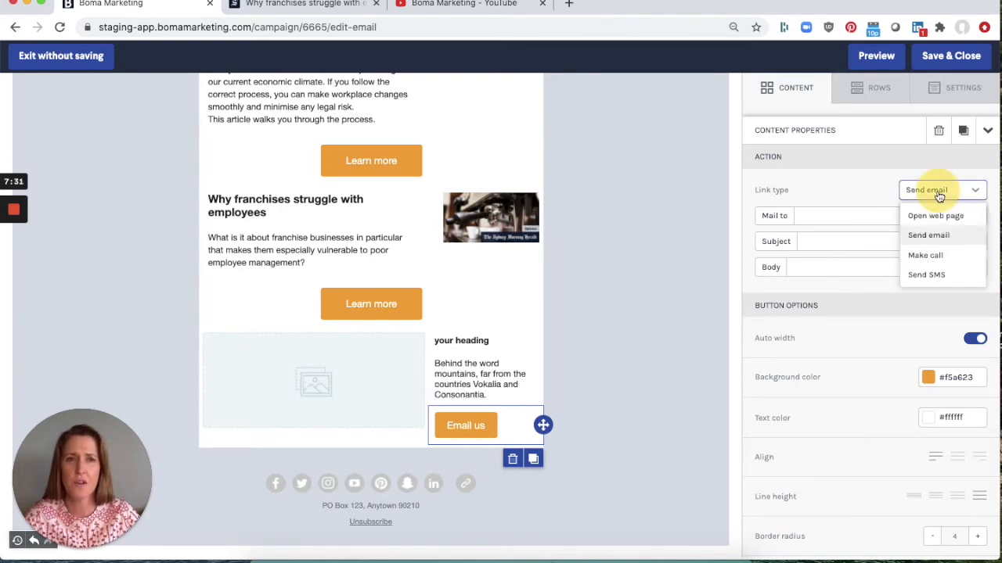
{"action": "left_click", "coordinate": [945, 256]}
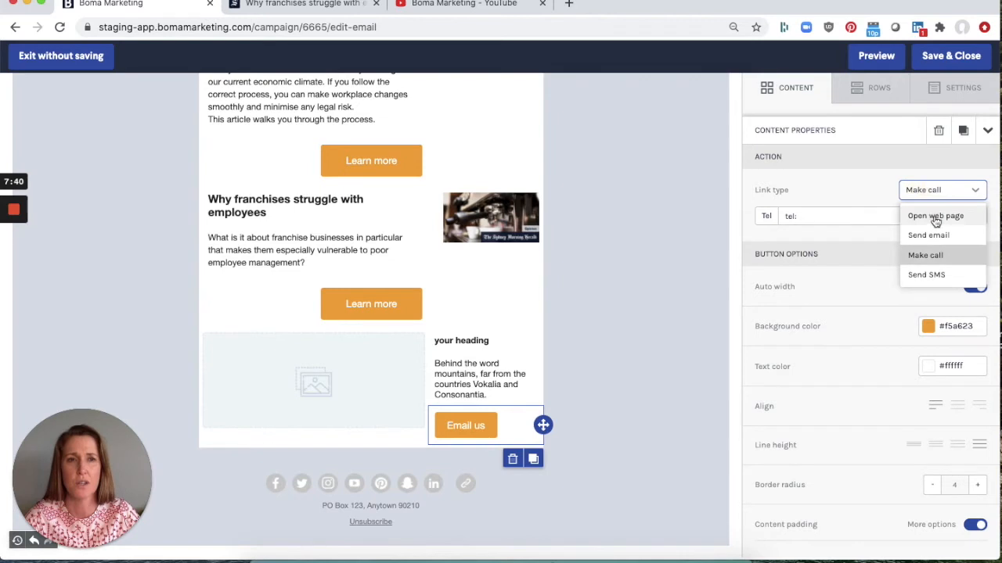
{"action": "left_click", "coordinate": [926, 215]}
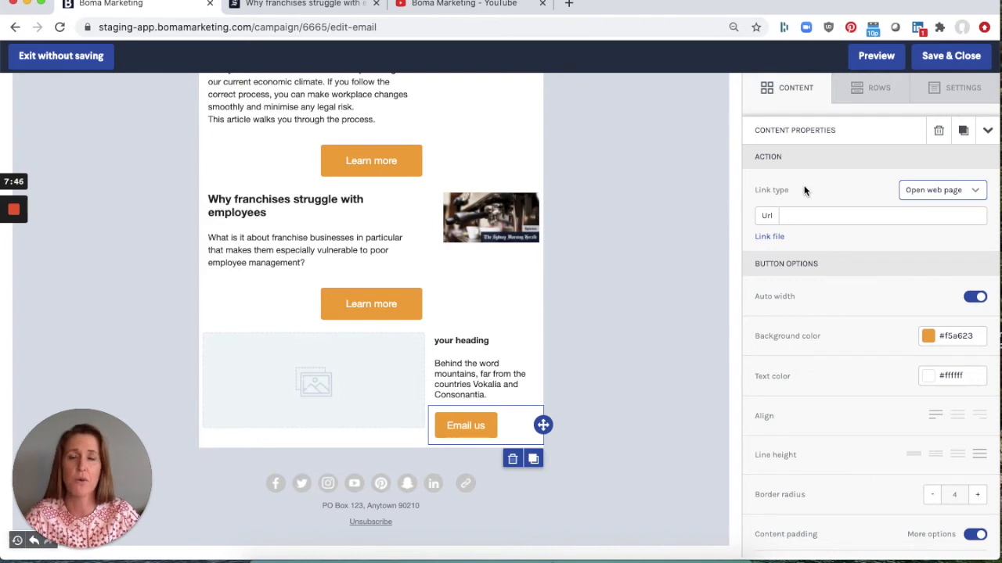
- Link the button to the Companies.pdf file from the file manager
{"action": "left_click", "coordinate": [770, 238]}
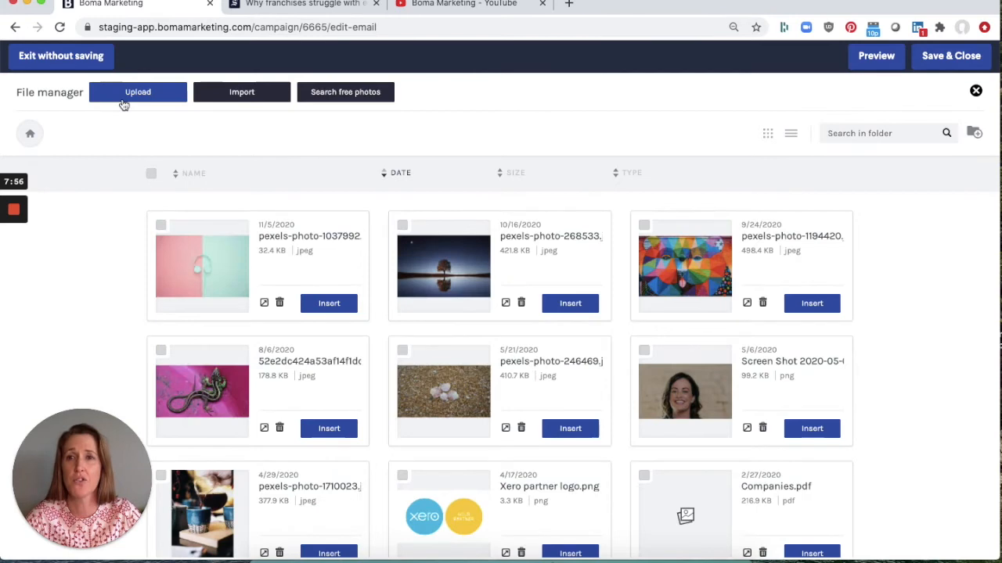
{"action": "scroll", "coordinate": [686, 400], "scroll_direction": "down", "scroll_amount": 3}
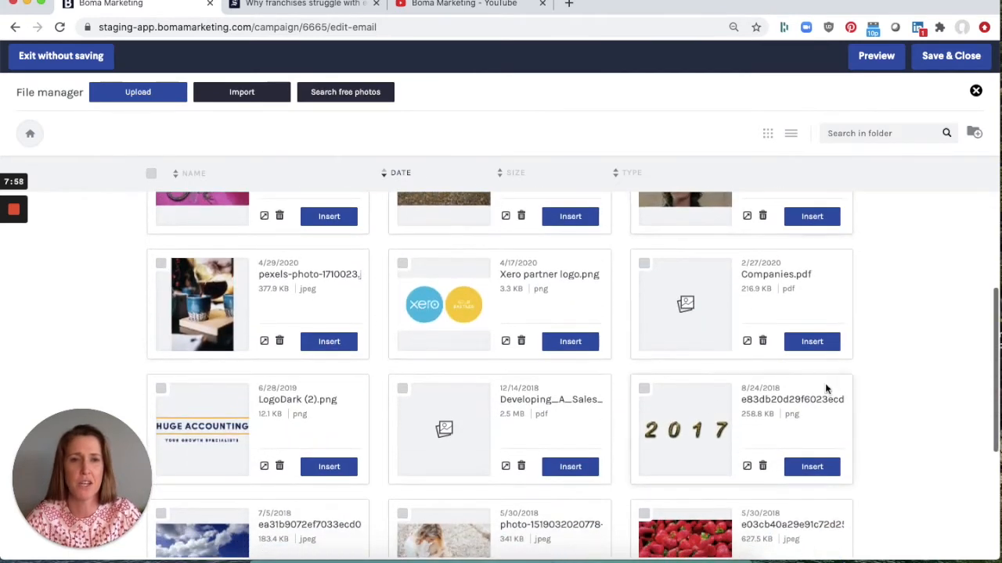
{"action": "left_click", "coordinate": [814, 345]}
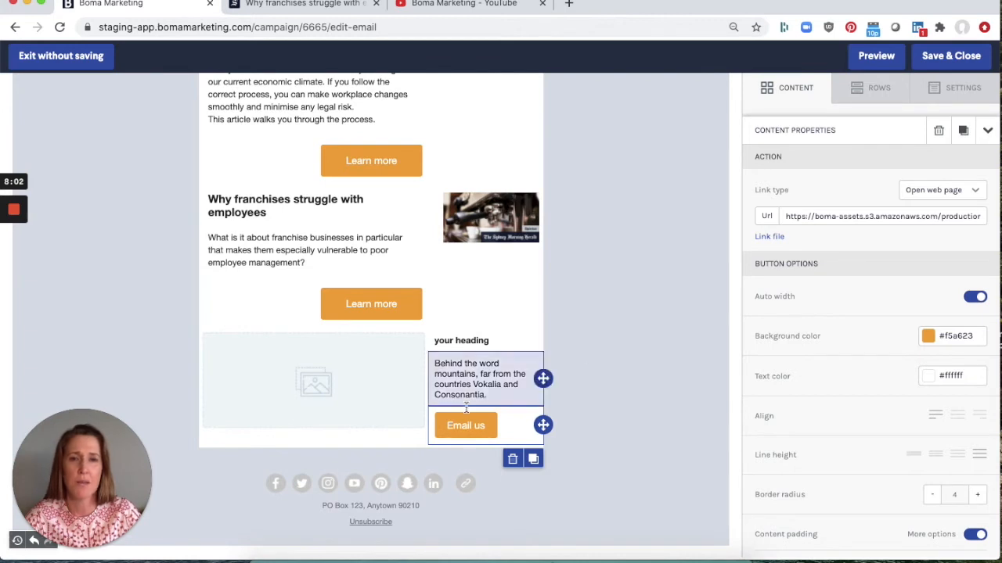
- Change the button's label to "download pdf"
{"action": "left_click", "coordinate": [448, 425]}
{"action": "key", "text": "ctrl+a"}
{"action": "type", "text": "download pd"}
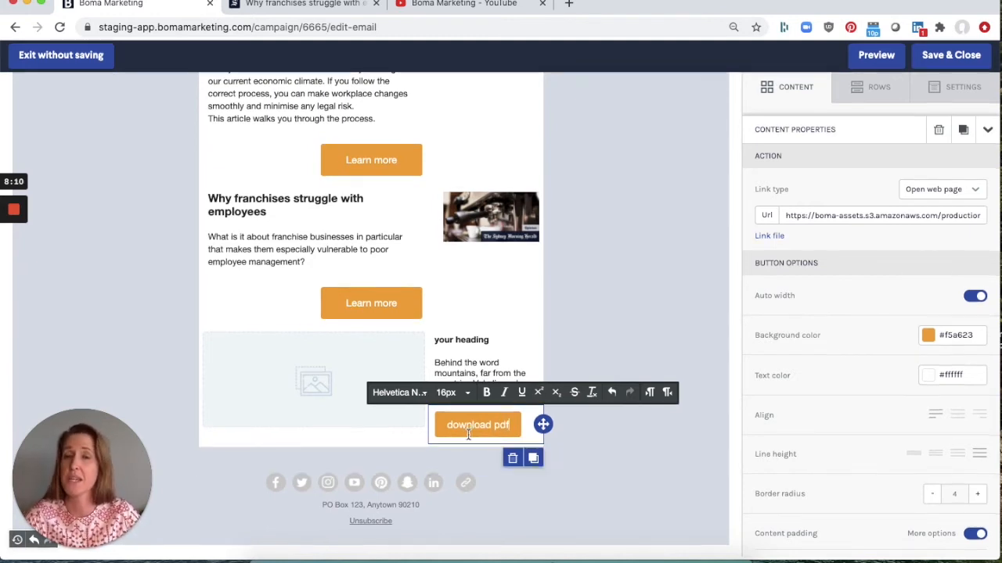
- Add a Spacer row from the saved rows for The right way to make major changes to your business between the first two articles
{"action": "scroll", "coordinate": [682, 257], "scroll_direction": "up", "scroll_amount": 3}
{"action": "scroll", "coordinate": [683, 257], "scroll_direction": "up", "scroll_amount": 5}
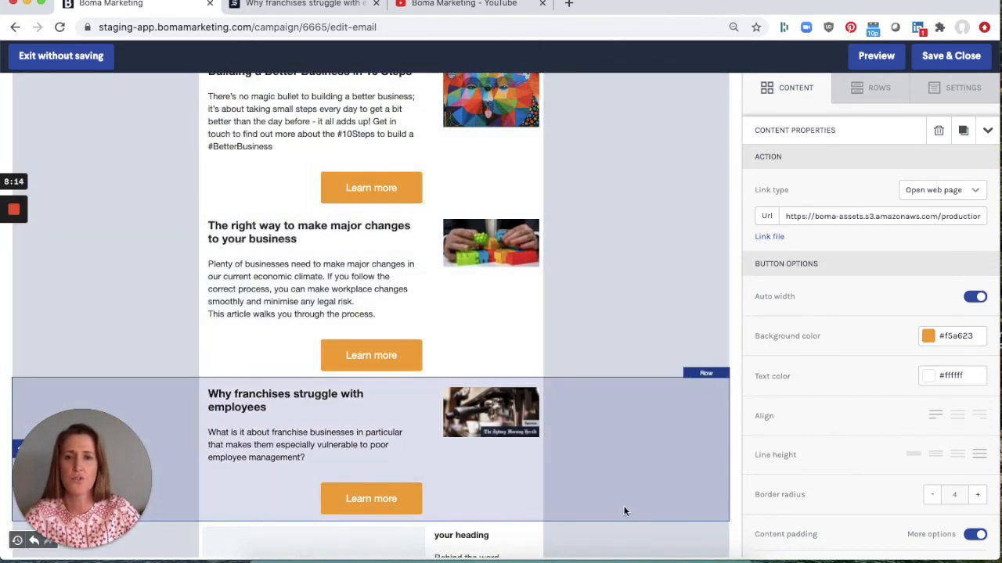
{"action": "scroll", "coordinate": [622, 517], "scroll_direction": "down", "scroll_amount": 3}
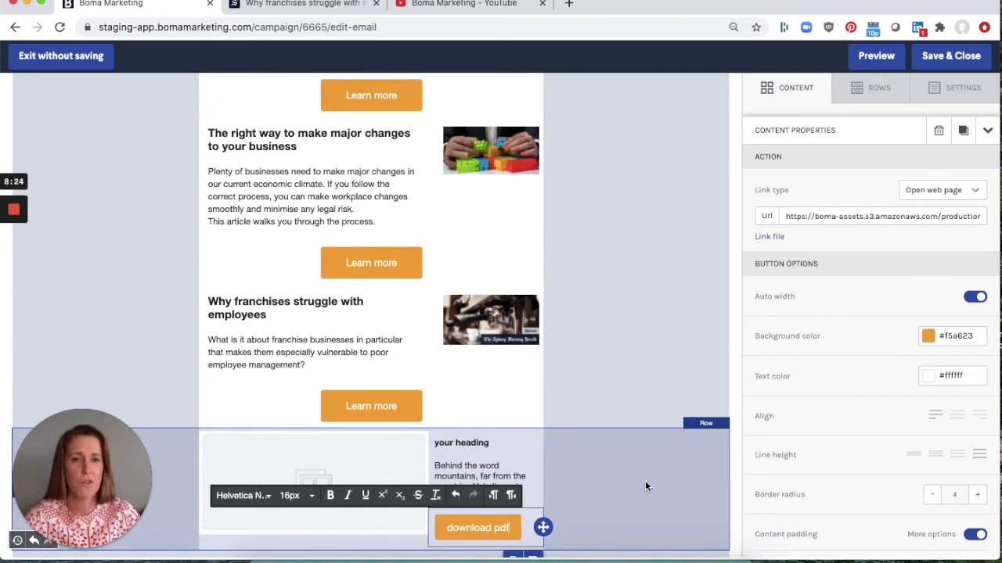
{"action": "scroll", "coordinate": [645, 482], "scroll_direction": "up", "scroll_amount": 5}
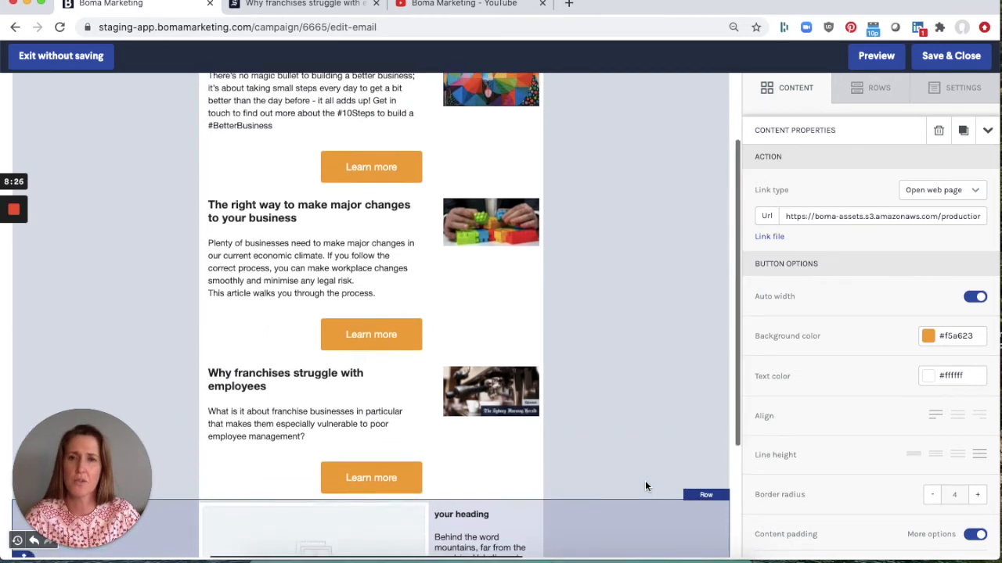
{"action": "scroll", "coordinate": [645, 482], "scroll_direction": "down", "scroll_amount": 1}
{"action": "scroll", "coordinate": [645, 486], "scroll_direction": "down", "scroll_amount": 1}
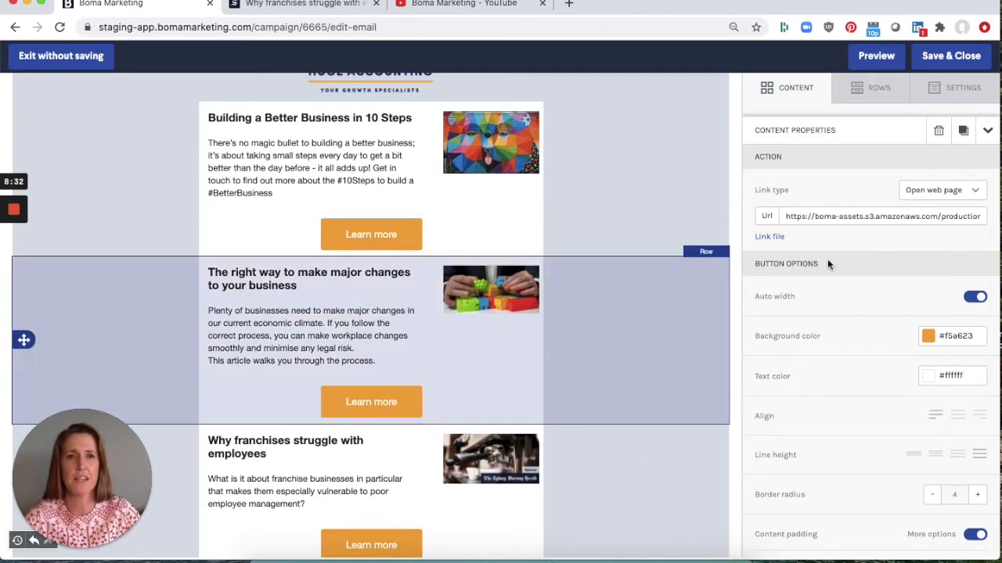
{"action": "left_click", "coordinate": [873, 93]}
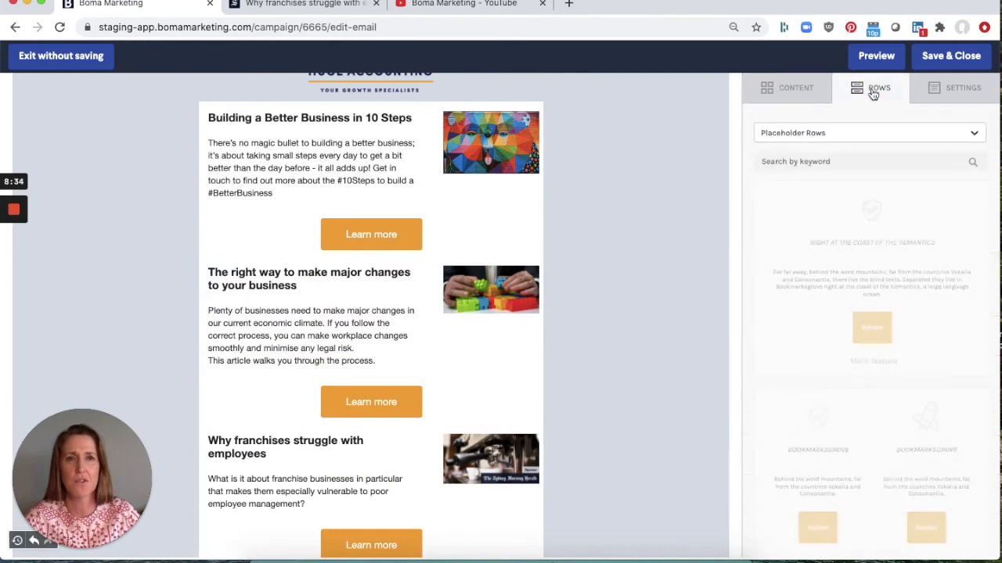
{"action": "left_click", "coordinate": [829, 135]}
{"action": "left_click", "coordinate": [835, 221]}
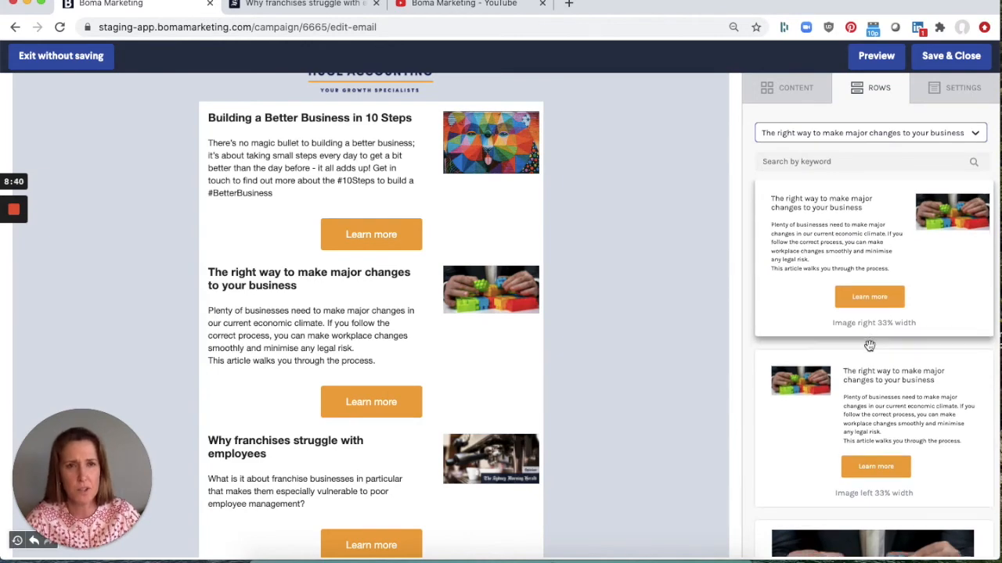
{"action": "scroll", "coordinate": [869, 346], "scroll_direction": "down", "scroll_amount": 5}
{"action": "scroll", "coordinate": [868, 346], "scroll_direction": "down", "scroll_amount": 5}
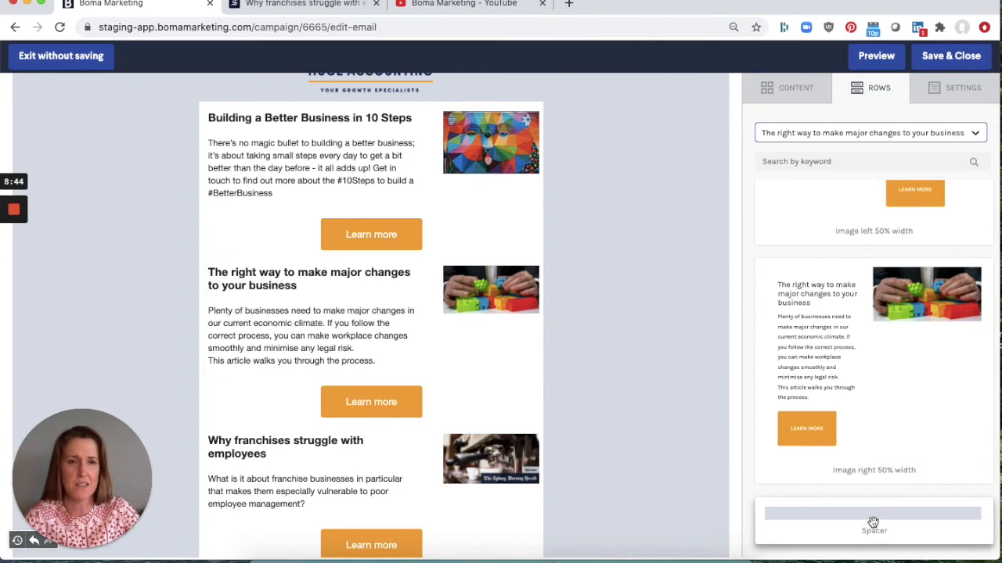
{"action": "left_click_drag", "start_coordinate": [876, 519], "coordinate": [517, 270]}
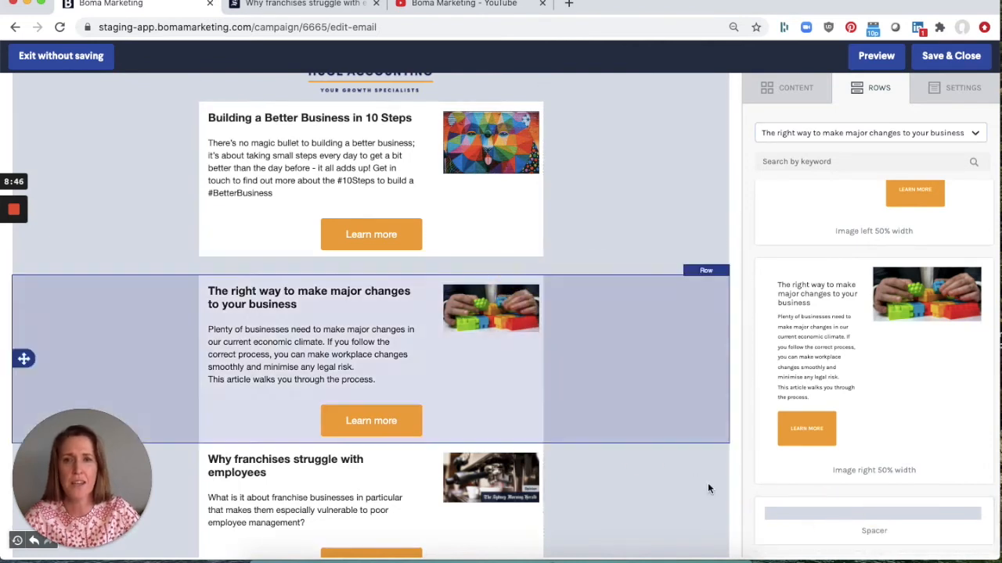
- Add further Spacer rows between the following articles and above the footer
{"action": "left_click_drag", "start_coordinate": [806, 524], "coordinate": [499, 426]}
{"action": "scroll", "coordinate": [606, 392], "scroll_direction": "down", "scroll_amount": 2}
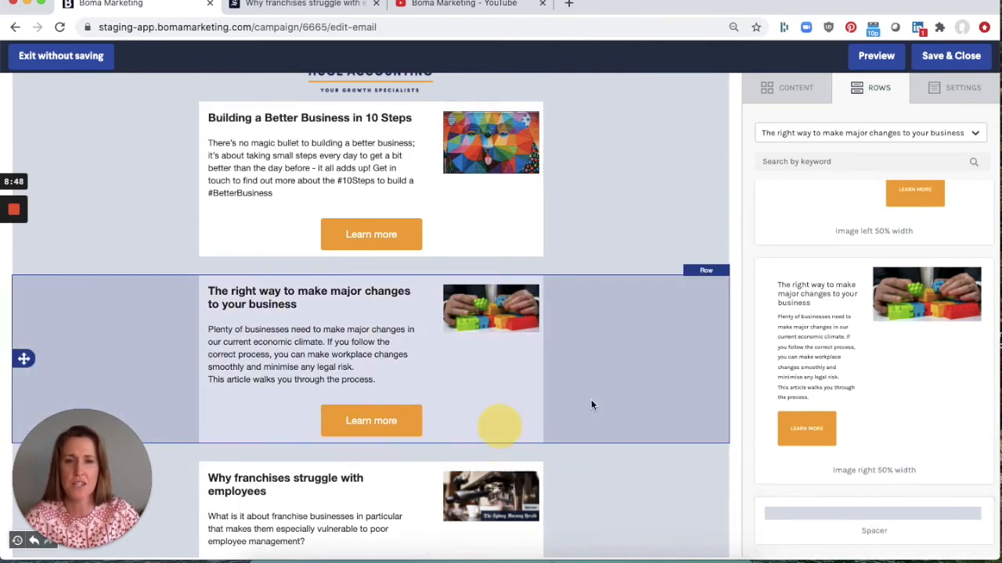
{"action": "left_click_drag", "start_coordinate": [831, 518], "coordinate": [541, 438]}
{"action": "scroll", "coordinate": [653, 513], "scroll_direction": "down", "scroll_amount": 2}
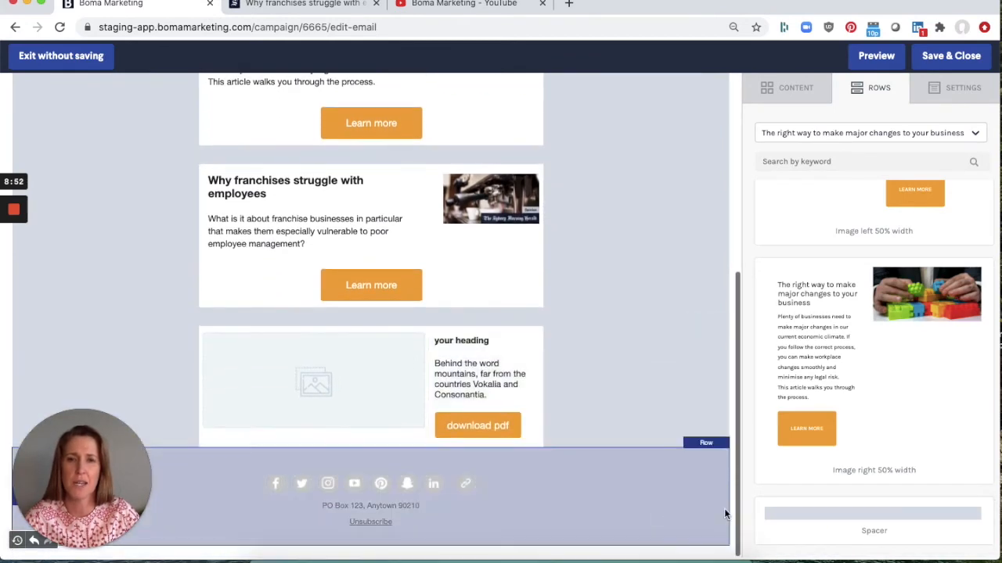
{"action": "left_click_drag", "start_coordinate": [850, 525], "coordinate": [578, 454]}
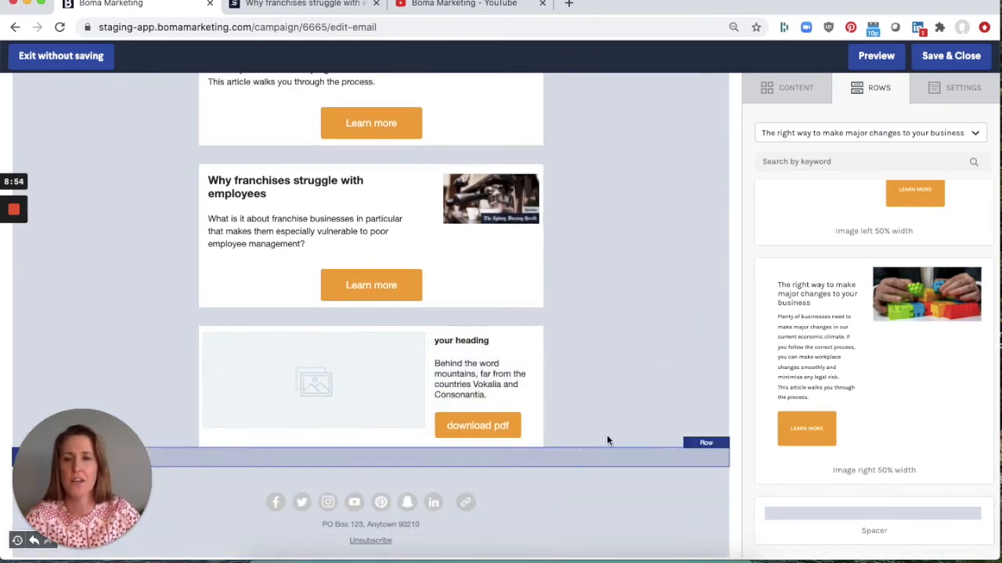
{"action": "scroll", "coordinate": [627, 313], "scroll_direction": "up", "scroll_amount": 5}
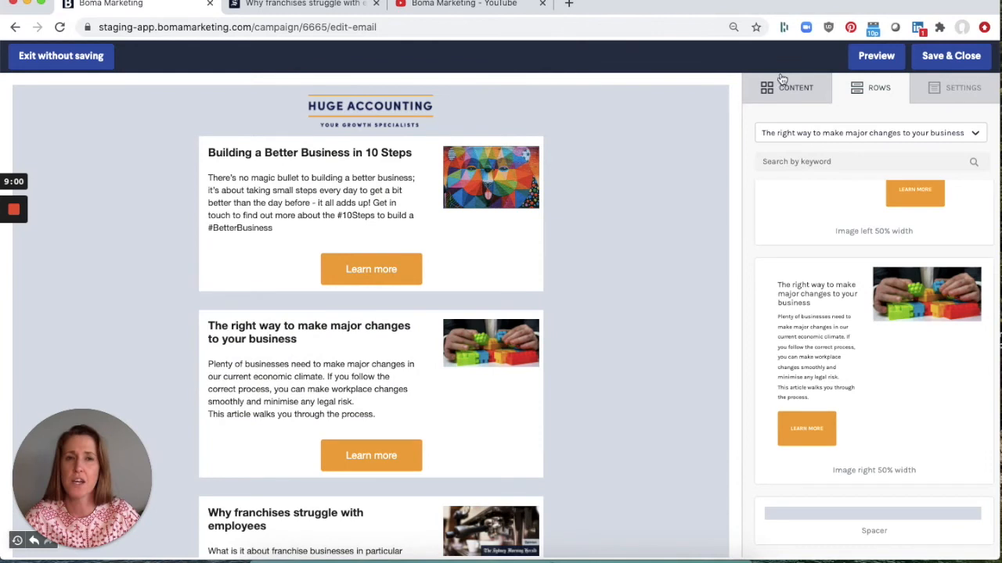
- Add a Video content block below the placeholder row, above the footer
{"action": "left_click", "coordinate": [789, 91]}
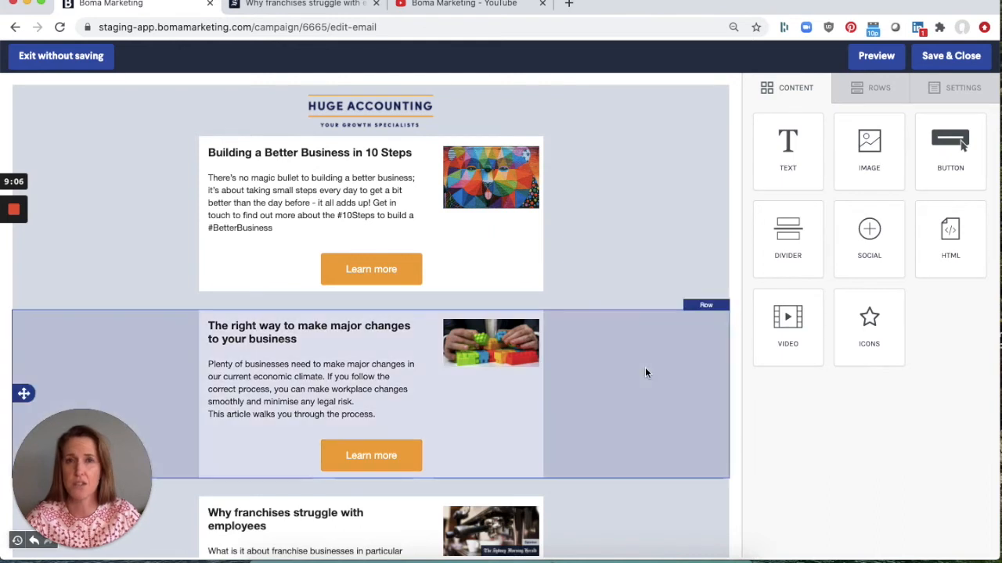
{"action": "scroll", "coordinate": [645, 373], "scroll_direction": "down", "scroll_amount": 4}
{"action": "left_click_drag", "start_coordinate": [788, 317], "coordinate": [423, 524]}
{"action": "scroll", "coordinate": [423, 524], "scroll_direction": "down", "scroll_amount": 2}
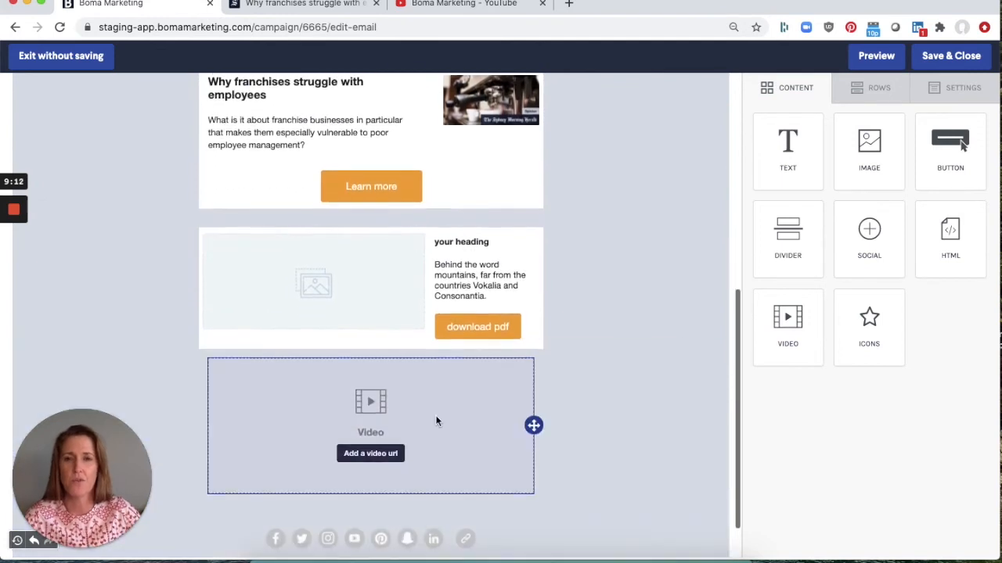
- Copy the link of the Boma Marketing YouTube webinar 'How to Market Your Accounting or Bookkeeping Firm on a Budget'
{"action": "left_click", "coordinate": [363, 453]}
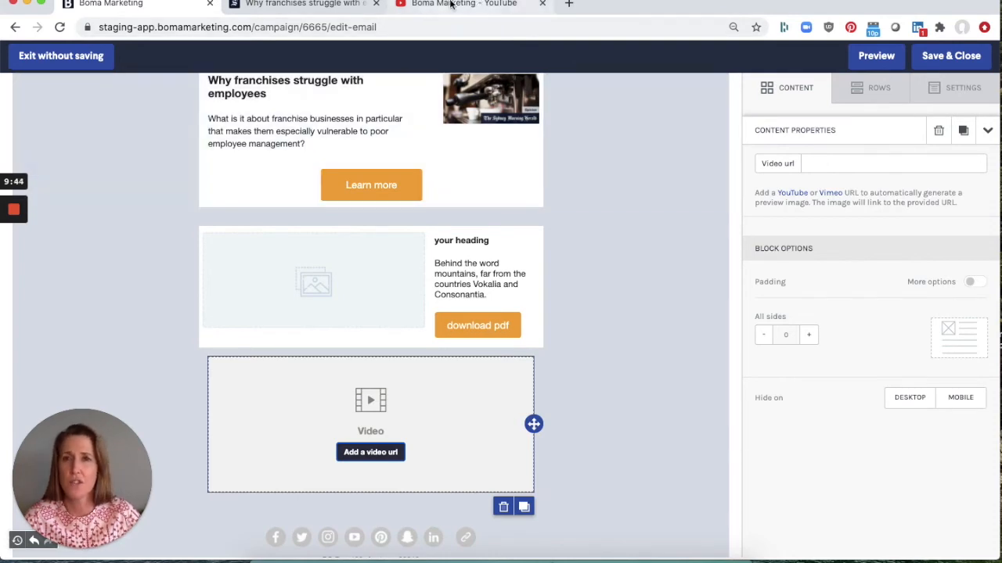
{"action": "left_click", "coordinate": [450, 3]}
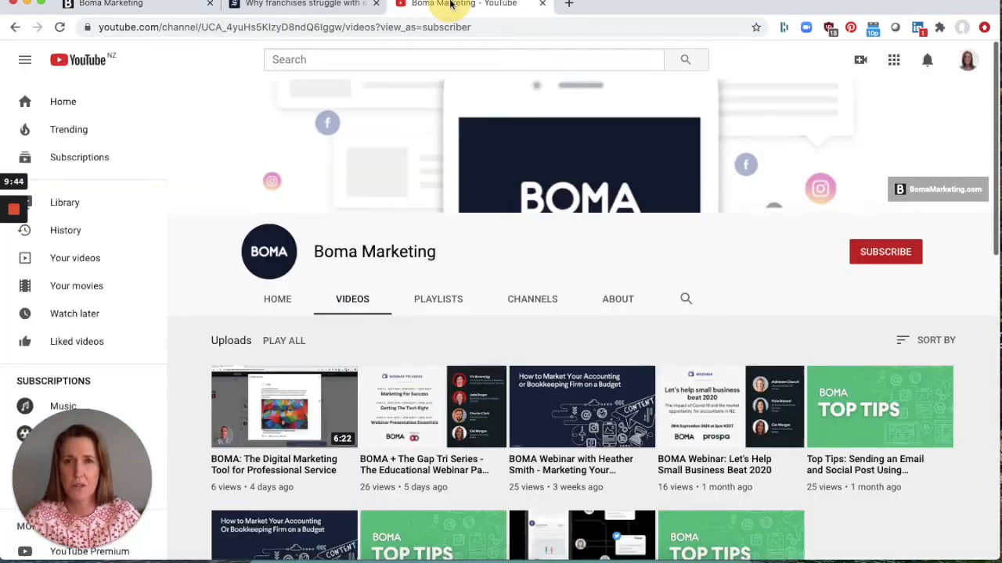
{"action": "scroll", "coordinate": [374, 205], "scroll_direction": "down", "scroll_amount": 3}
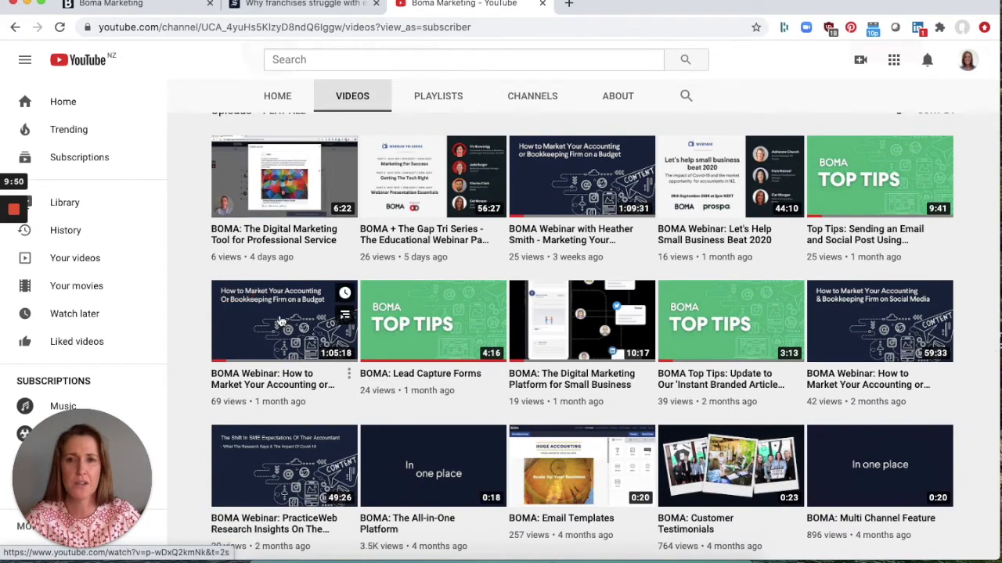
{"action": "left_click", "coordinate": [280, 321]}
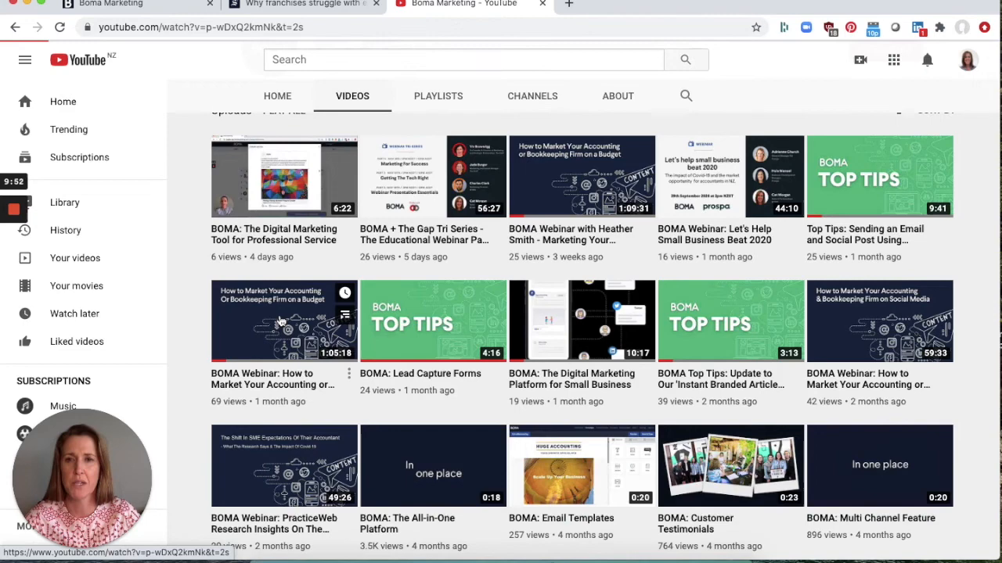
{"action": "left_click", "coordinate": [381, 26]}
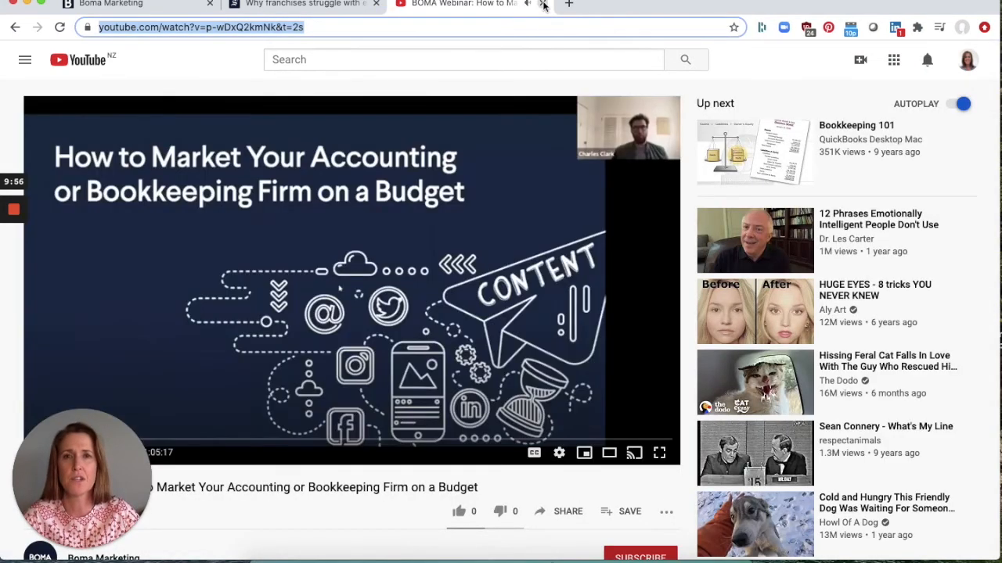
{"action": "key", "text": "super+w"}
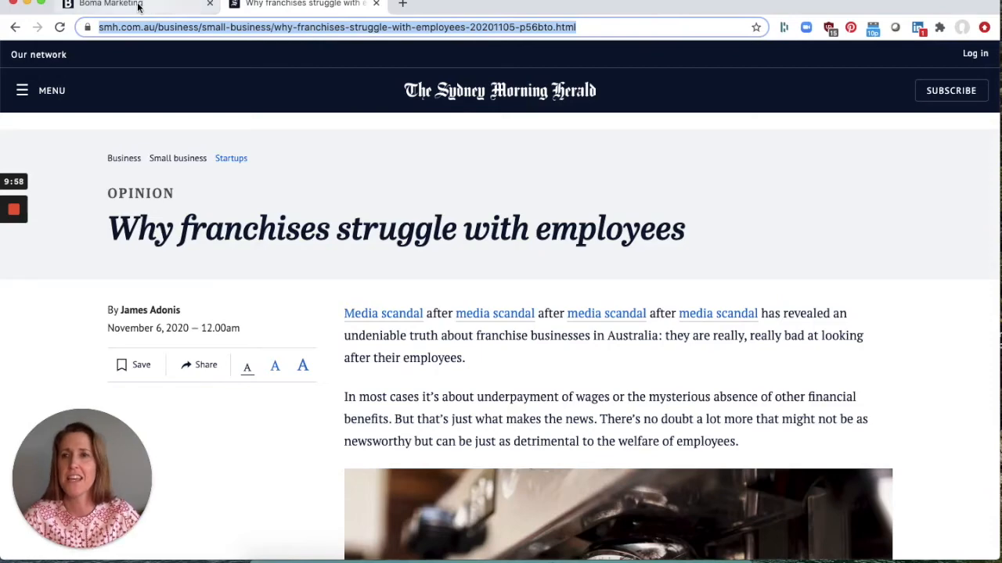
- Paste the copied YouTube link as the video block's URL
{"action": "left_click", "coordinate": [172, 5]}
{"action": "left_click", "coordinate": [837, 161]}
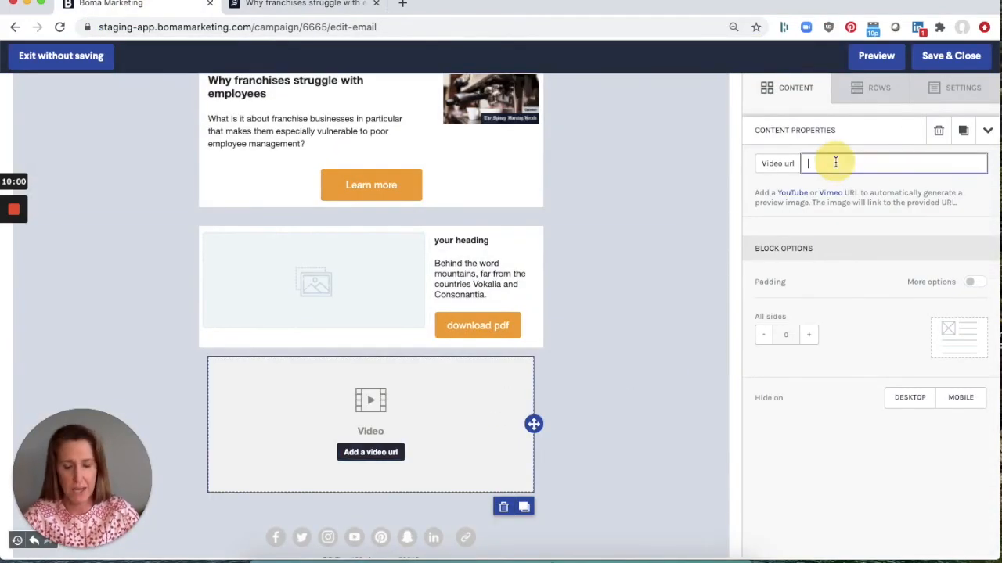
{"action": "type", "text": "https://www.youtube.com/watch?v=p-wDxQ2kmNk"}
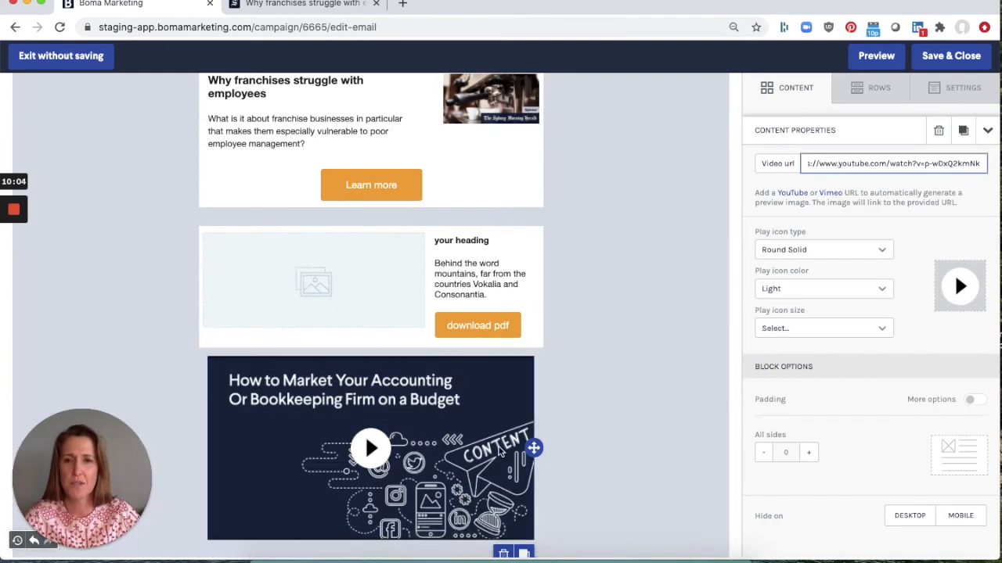
- Add a Text block above the first article and start the greeting with 'Dear'
{"action": "scroll", "coordinate": [657, 461], "scroll_direction": "down", "scroll_amount": 2}
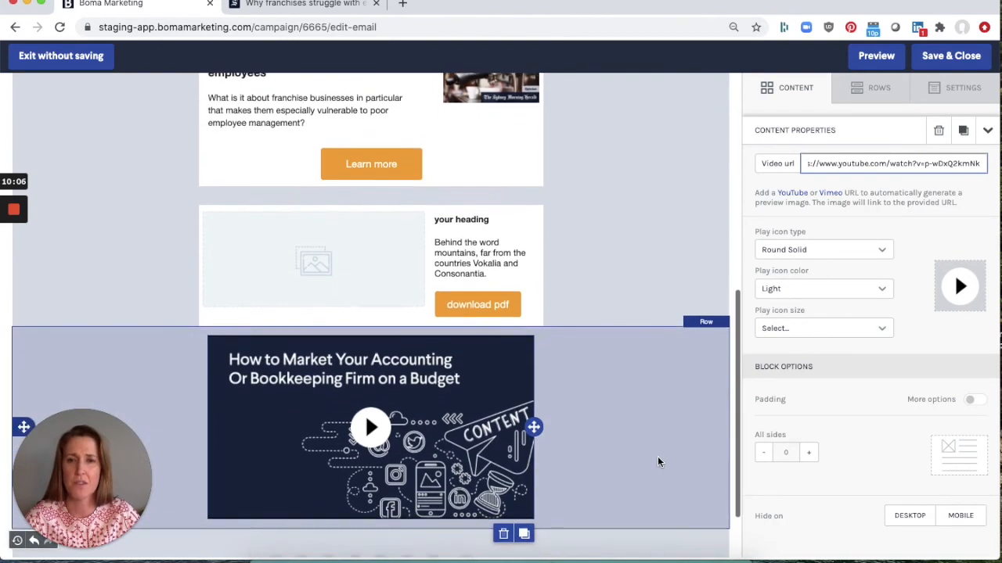
{"action": "scroll", "coordinate": [657, 461], "scroll_direction": "down", "scroll_amount": 1}
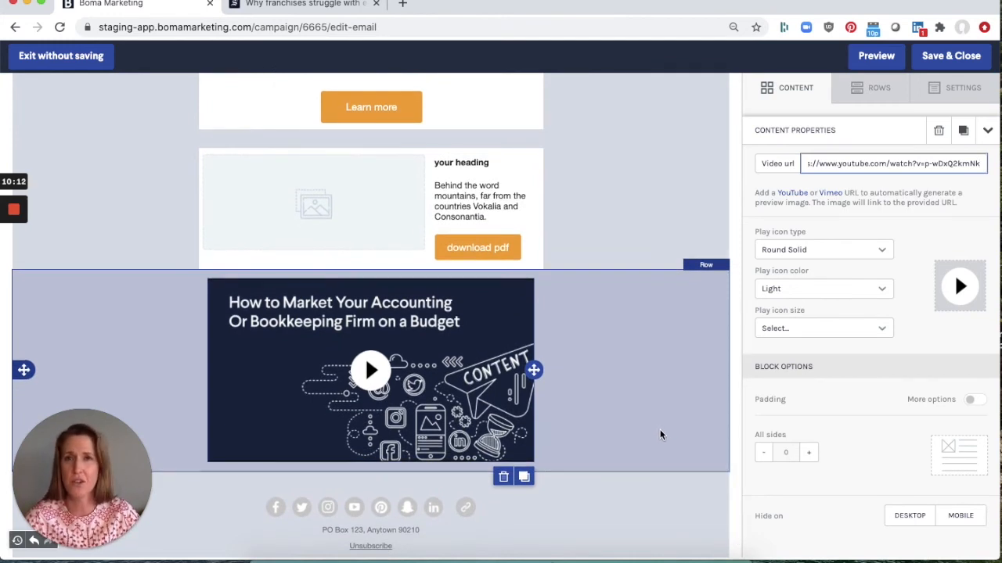
{"action": "scroll", "coordinate": [660, 427], "scroll_direction": "up", "scroll_amount": 1}
{"action": "scroll", "coordinate": [661, 430], "scroll_direction": "up", "scroll_amount": 5}
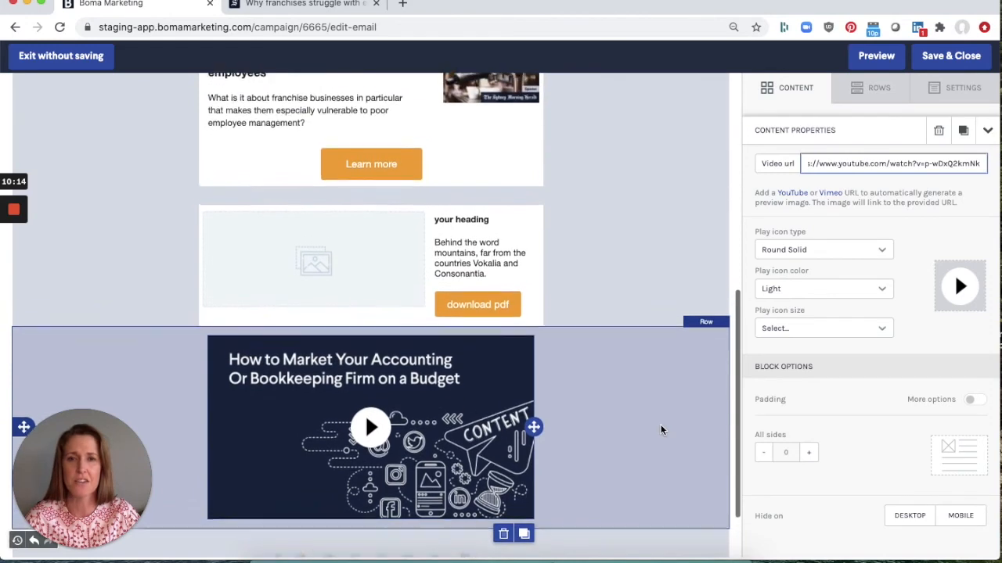
{"action": "scroll", "coordinate": [660, 429], "scroll_direction": "up", "scroll_amount": 3}
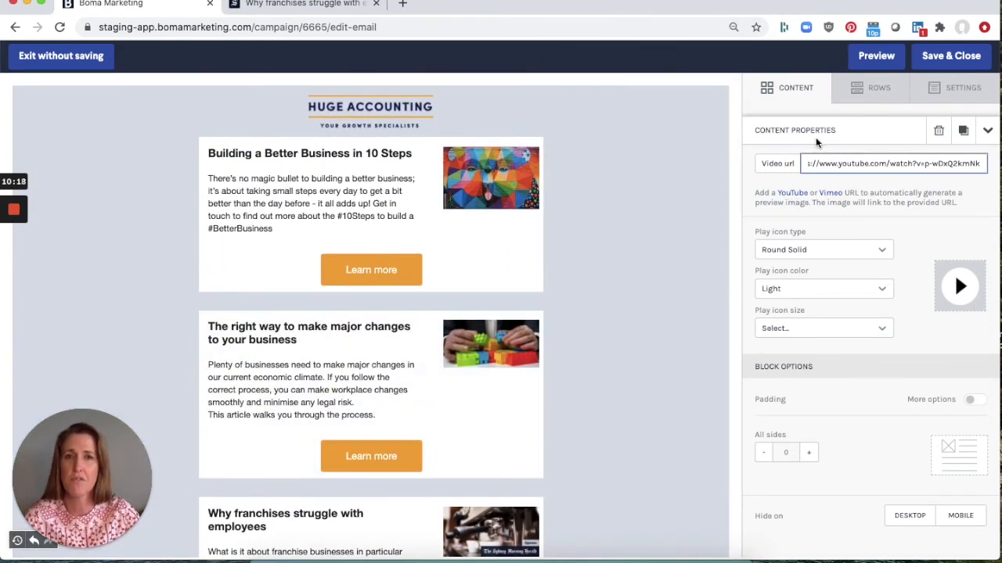
{"action": "left_click", "coordinate": [786, 91]}
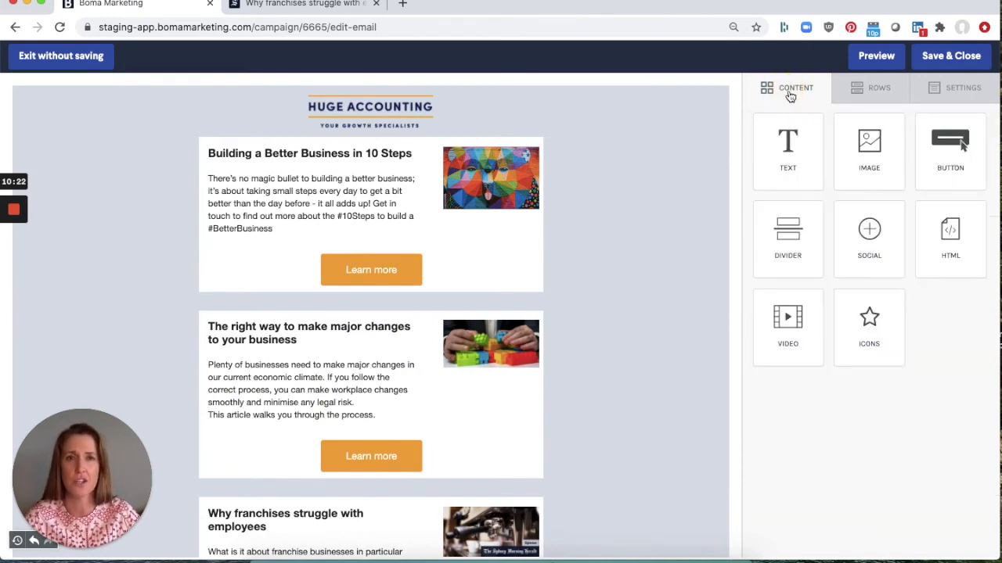
{"action": "left_click_drag", "start_coordinate": [777, 149], "coordinate": [195, 135]}
{"action": "left_click", "coordinate": [380, 140]}
{"action": "type", "text": "Dear"}
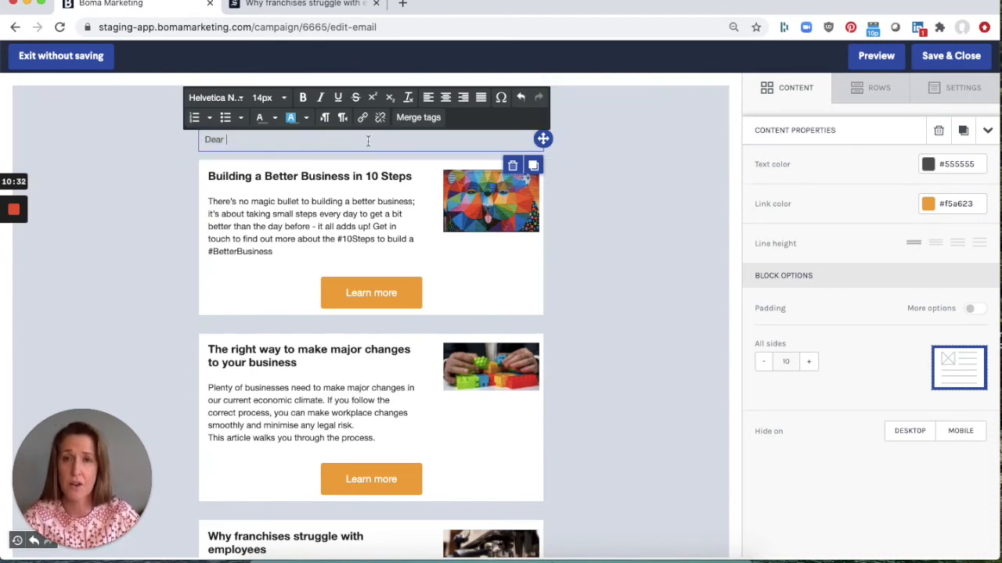
- Insert the first_name merge tag after 'Dear', followed by a comma and a new line
{"action": "left_click", "coordinate": [427, 121]}
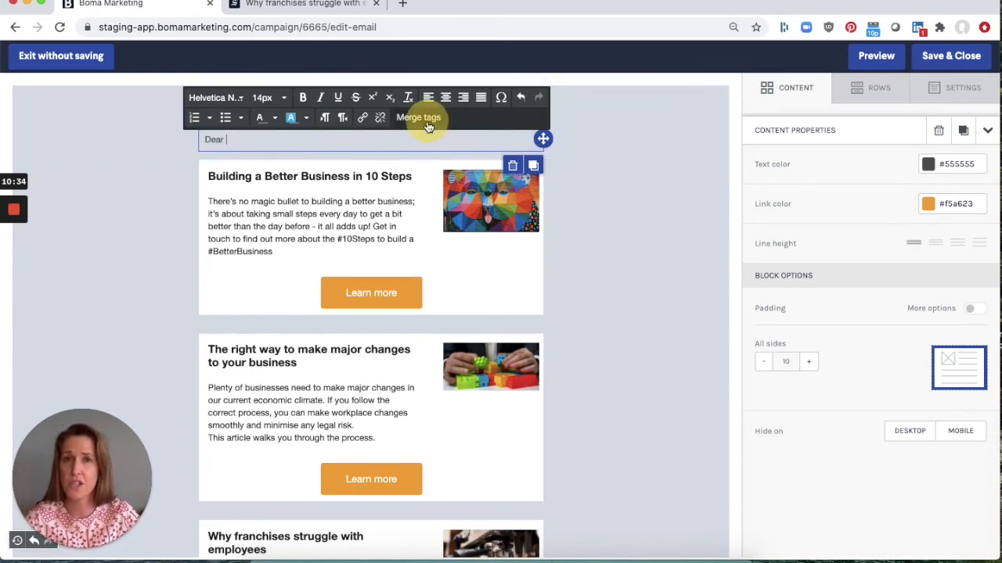
{"action": "left_click", "coordinate": [501, 205]}
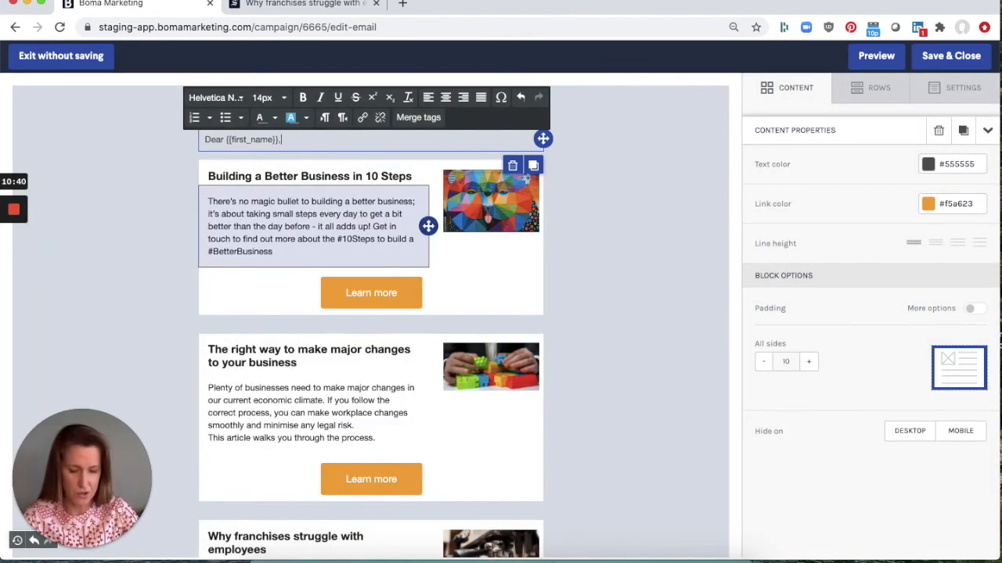
{"action": "type", "text": ","}
{"action": "key", "text": "Return"}
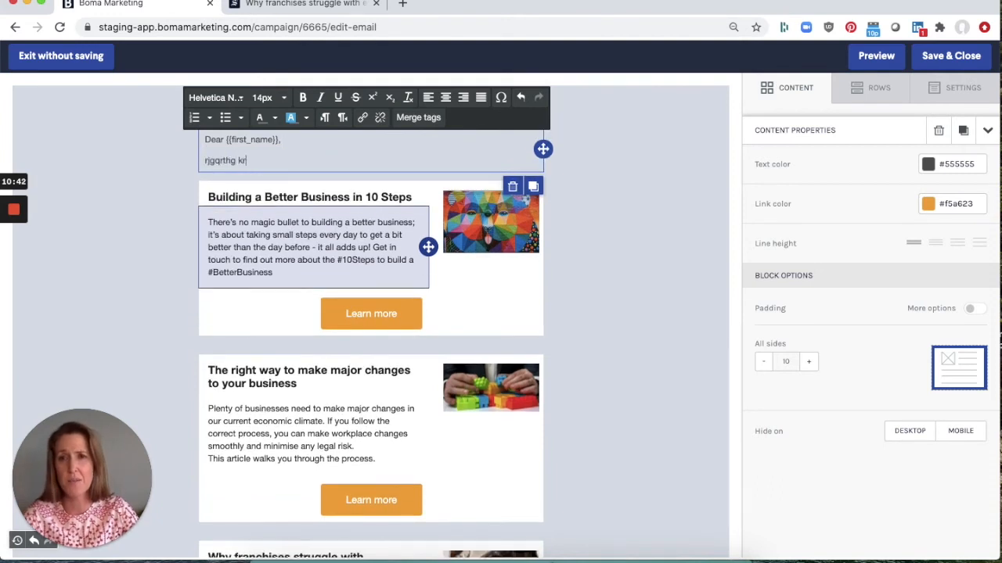
- Type two lines of placeholder body text beneath the greeting
{"action": "type", "text": "rjgqrthg krihiruhg kihir oi"}
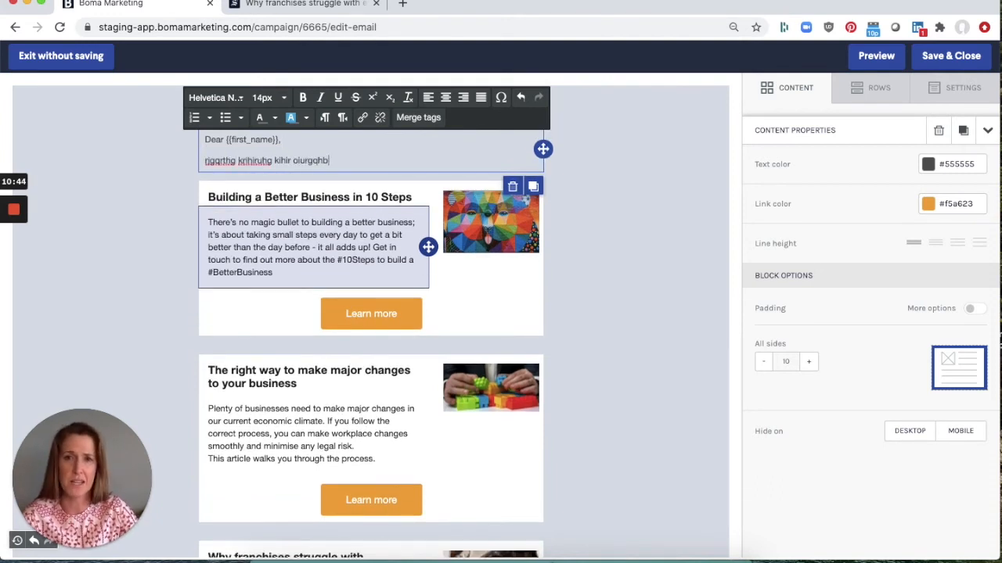
{"action": "type", "text": "urgqhb"}
{"action": "key", "text": "Return"}
{"action": "type", "text": "rlkfheig ligirhgjq"}
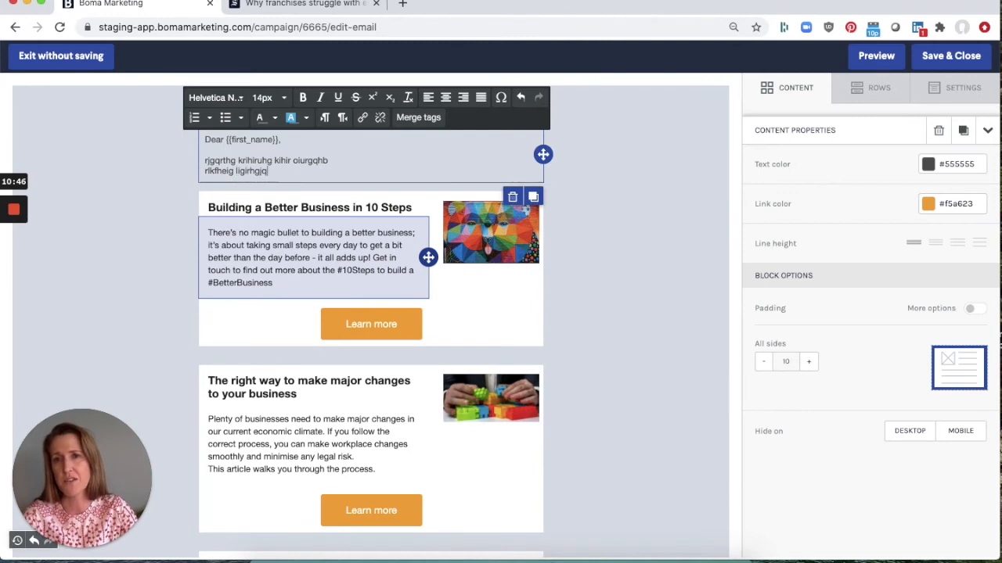
{"action": "type", "text": " poihoqritg ritgjh"}
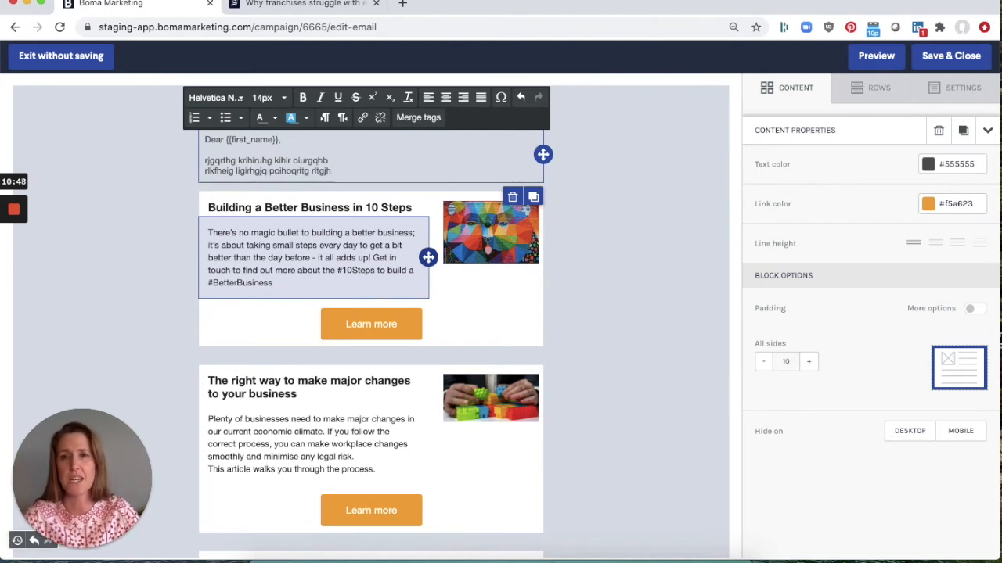
{"action": "left_click", "coordinate": [665, 328]}
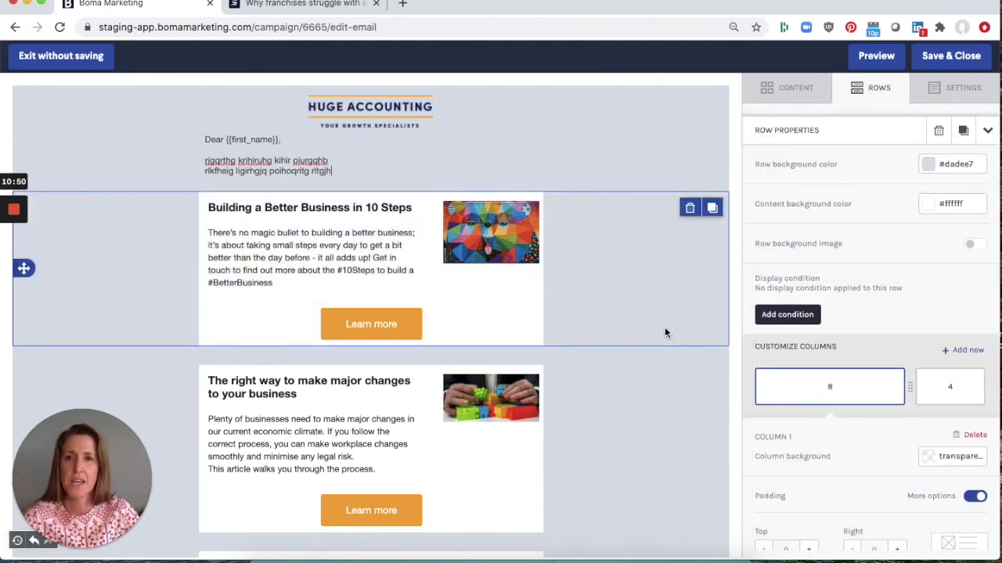
- Preview the email in desktop and mobile views, then close the preview
{"action": "left_click", "coordinate": [876, 56]}
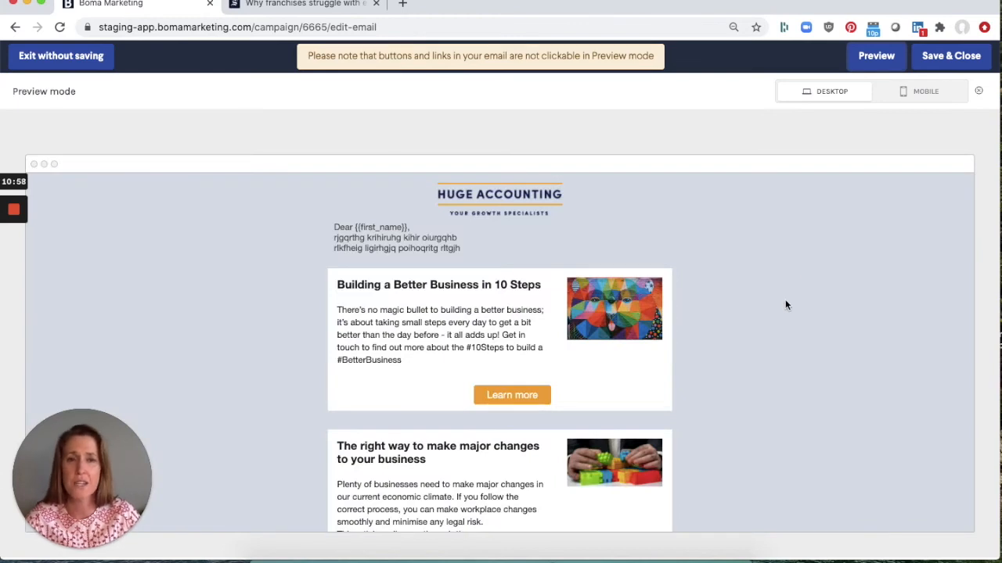
{"action": "scroll", "coordinate": [786, 305], "scroll_direction": "down", "scroll_amount": 10}
{"action": "scroll", "coordinate": [786, 306], "scroll_direction": "down", "scroll_amount": 4}
{"action": "left_click", "coordinate": [931, 91]}
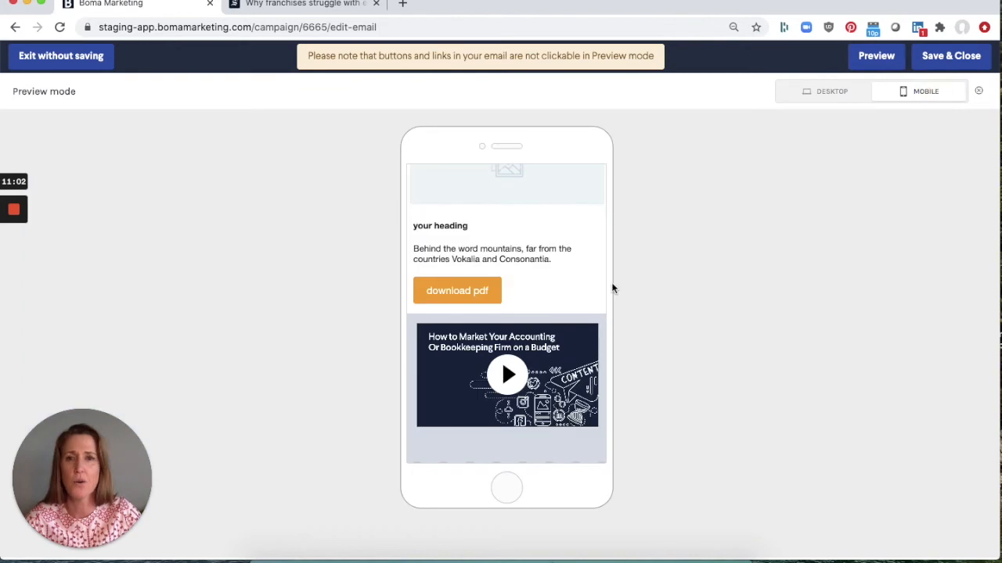
{"action": "scroll", "coordinate": [505, 293], "scroll_direction": "up", "scroll_amount": 15}
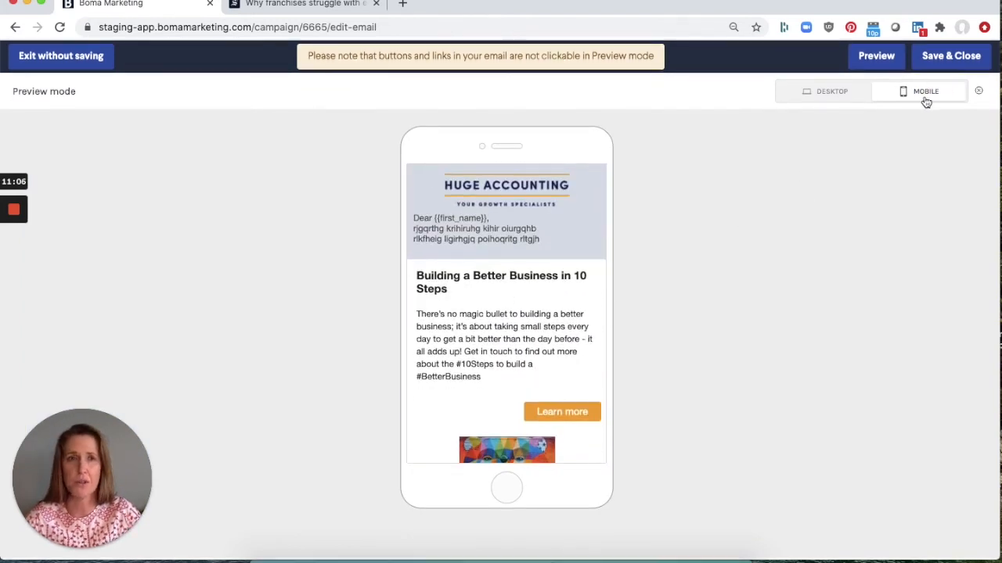
{"action": "left_click", "coordinate": [978, 92]}
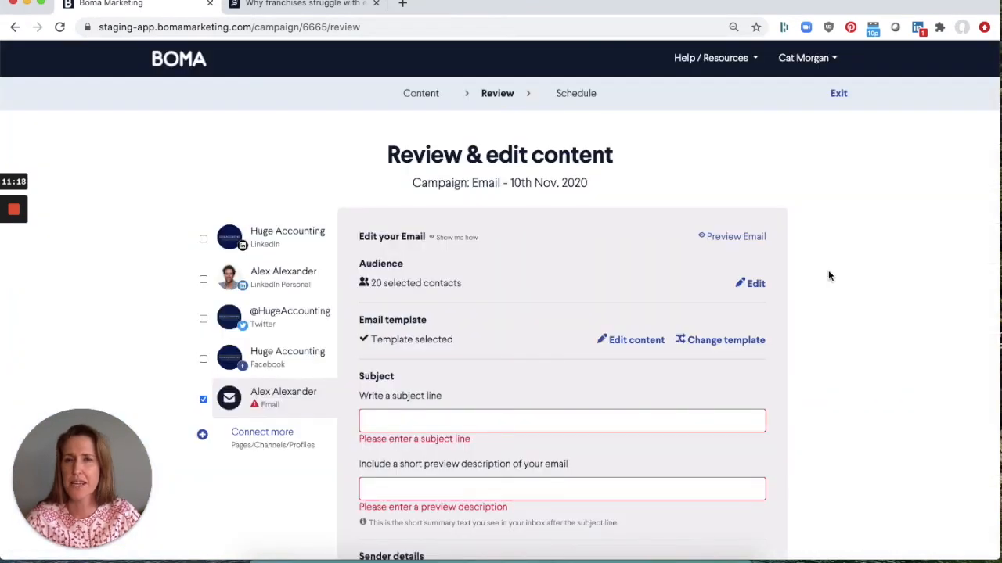
- Enter 'erter' as the email subject line on the review page
{"action": "scroll", "coordinate": [829, 276], "scroll_direction": "down", "scroll_amount": 1}
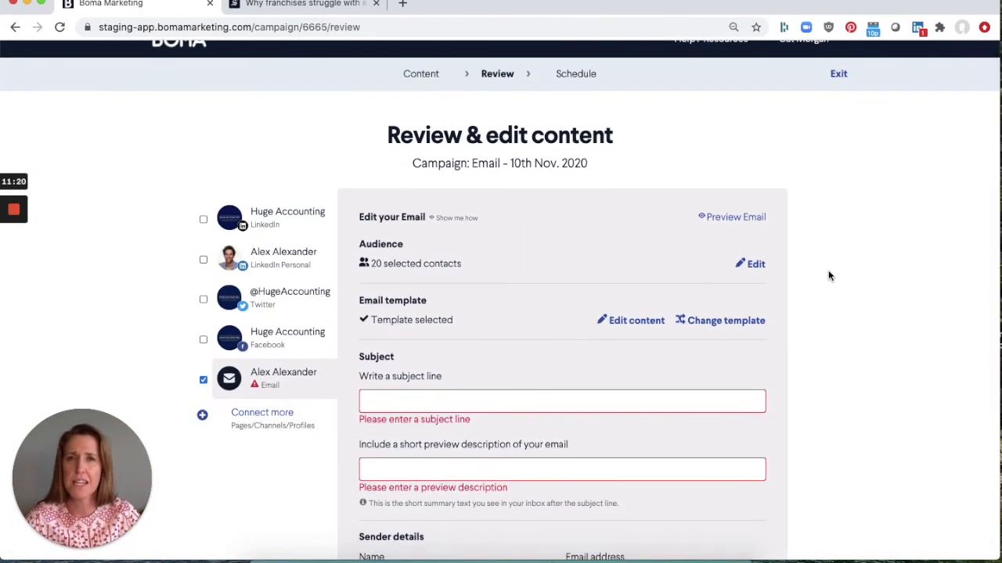
{"action": "scroll", "coordinate": [830, 276], "scroll_direction": "down", "scroll_amount": 3}
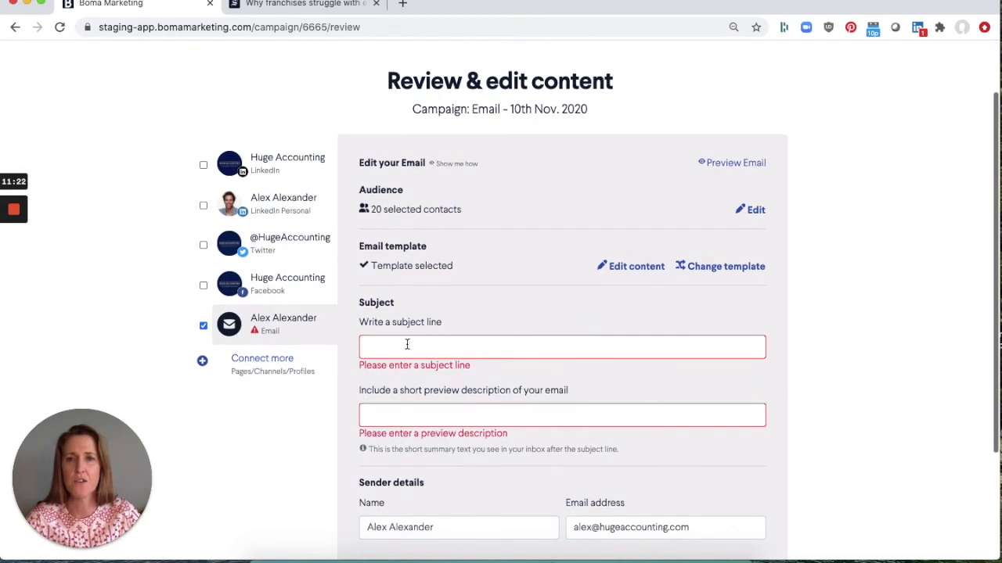
{"action": "left_click", "coordinate": [372, 344]}
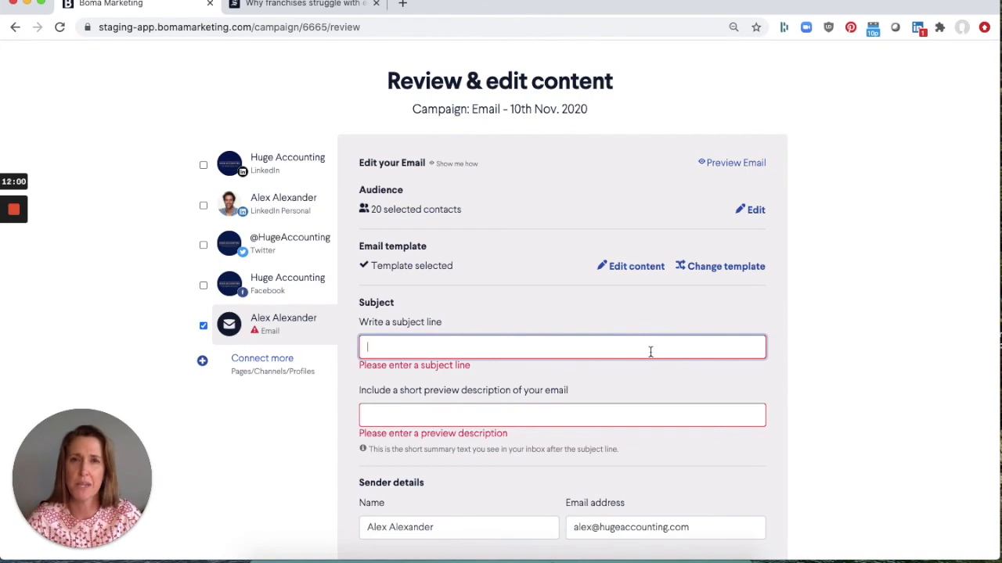
{"action": "scroll", "coordinate": [650, 353], "scroll_direction": "down", "scroll_amount": 1}
{"action": "scroll", "coordinate": [650, 352], "scroll_direction": "down", "scroll_amount": 1}
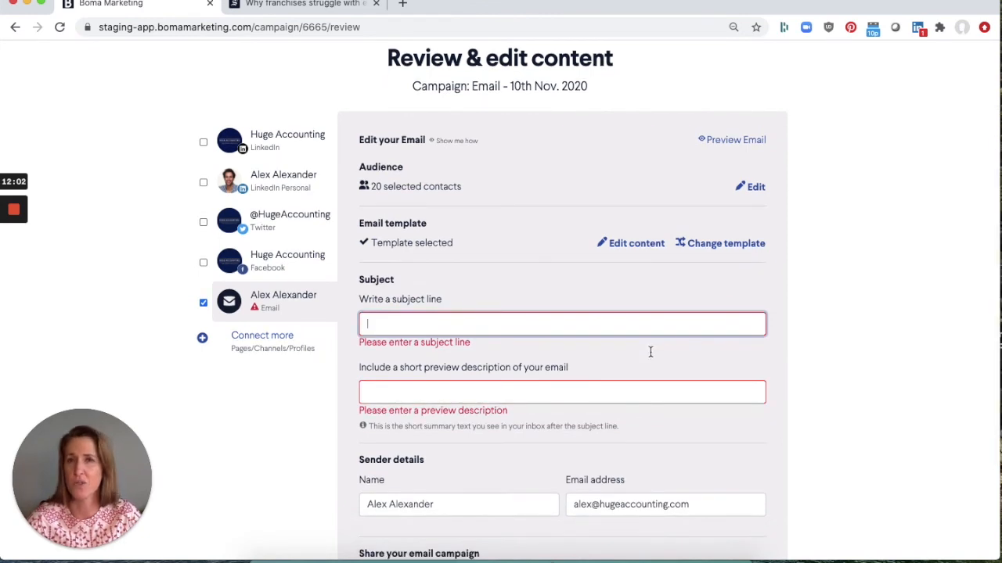
{"action": "scroll", "coordinate": [649, 352], "scroll_direction": "down", "scroll_amount": 1}
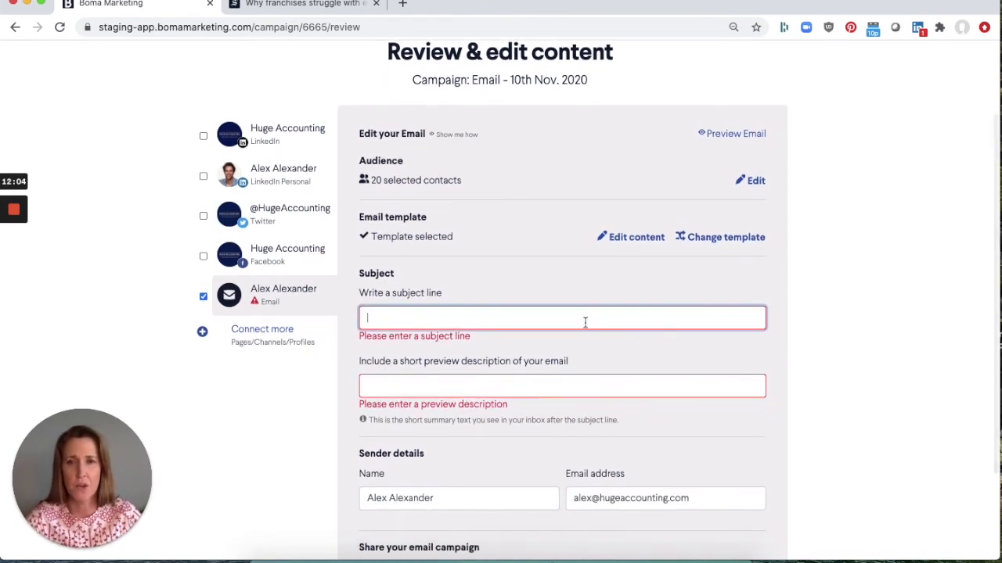
{"action": "type", "text": "erter"}
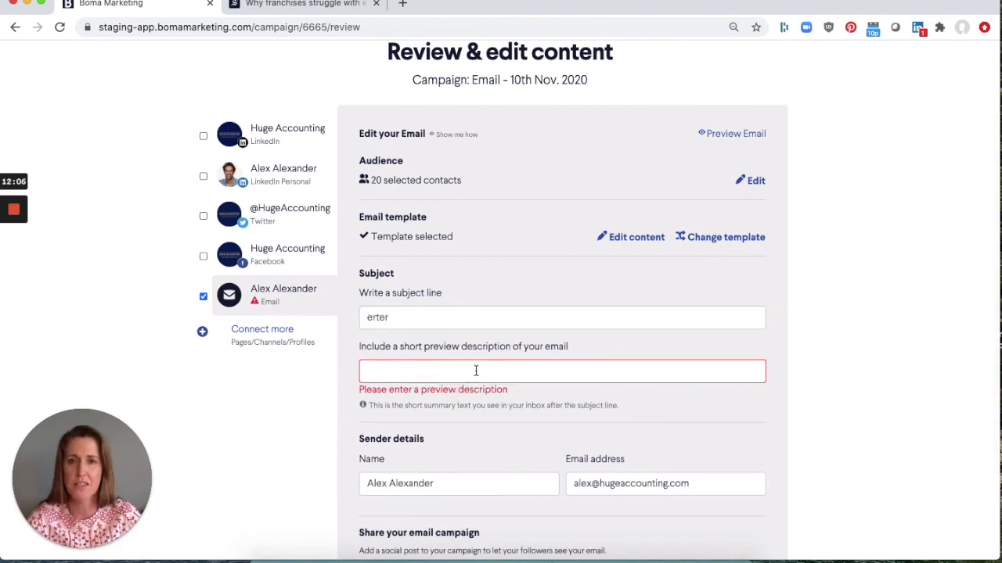
- Enter 'w4rw' as the email's short preview description
{"action": "left_click", "coordinate": [475, 371]}
{"action": "type", "text": "w4rw"}
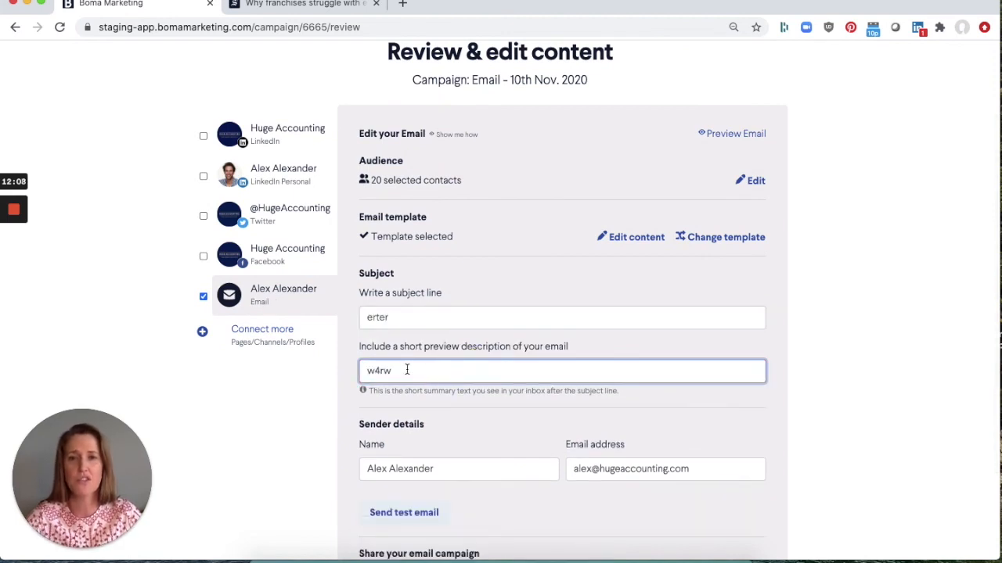
{"action": "left_click", "coordinate": [552, 389]}
{"action": "left_click", "coordinate": [632, 395]}
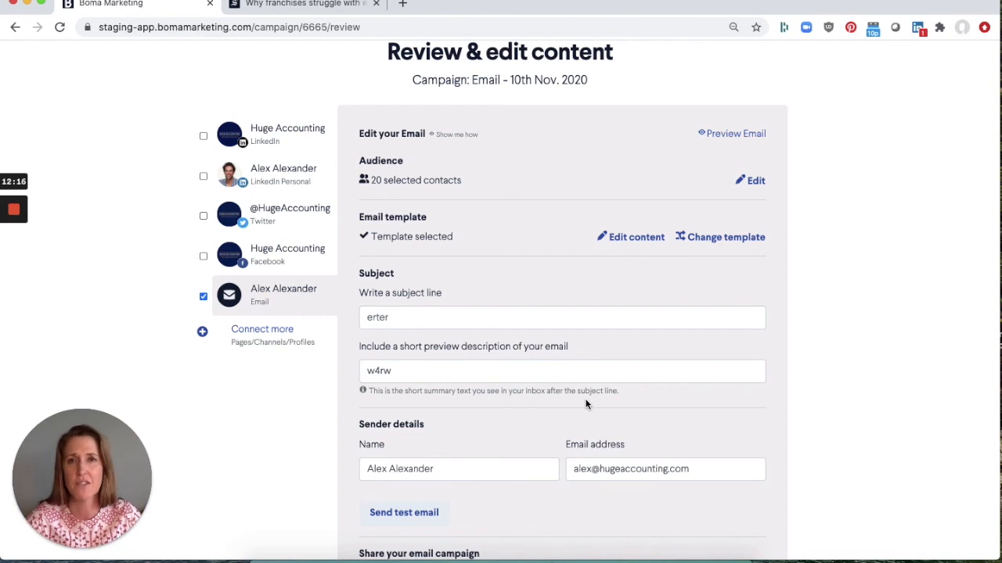
- Open the test email form and proceed to Schedule delivery
{"action": "scroll", "coordinate": [585, 404], "scroll_direction": "down", "scroll_amount": 1}
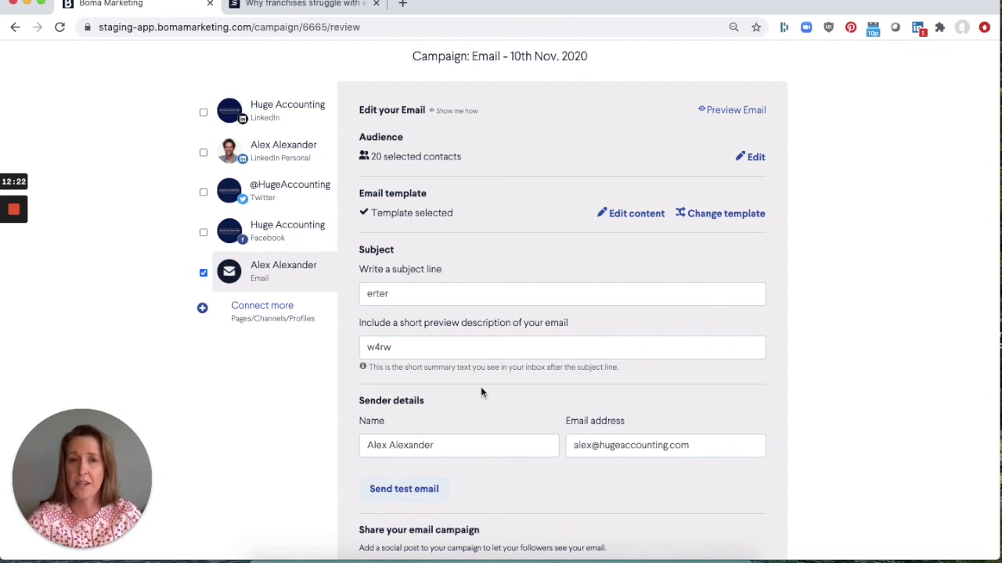
{"action": "scroll", "coordinate": [480, 391], "scroll_direction": "down", "scroll_amount": 3}
{"action": "left_click", "coordinate": [378, 385]}
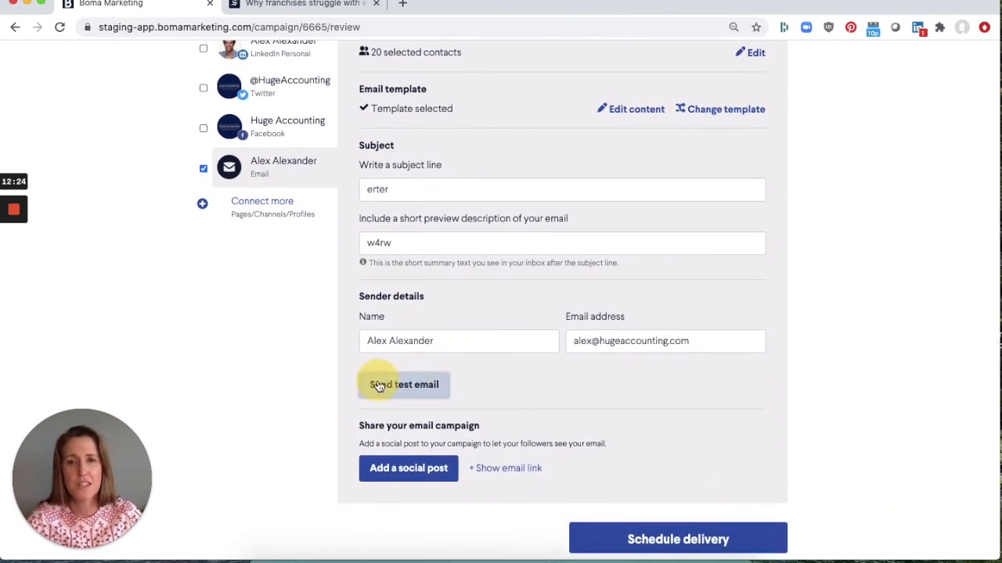
{"action": "scroll", "coordinate": [549, 379], "scroll_direction": "down", "scroll_amount": 2}
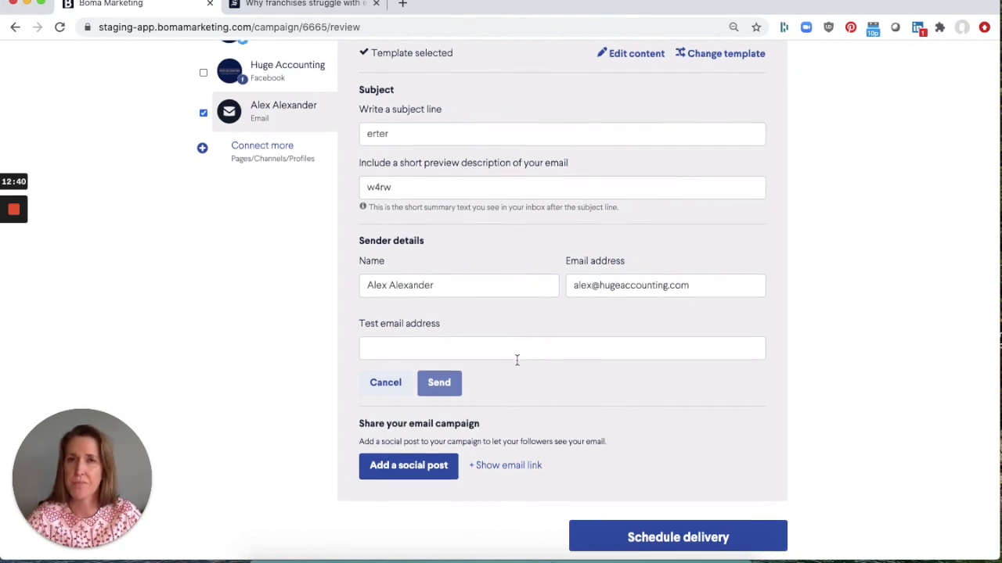
{"action": "left_click", "coordinate": [720, 540]}
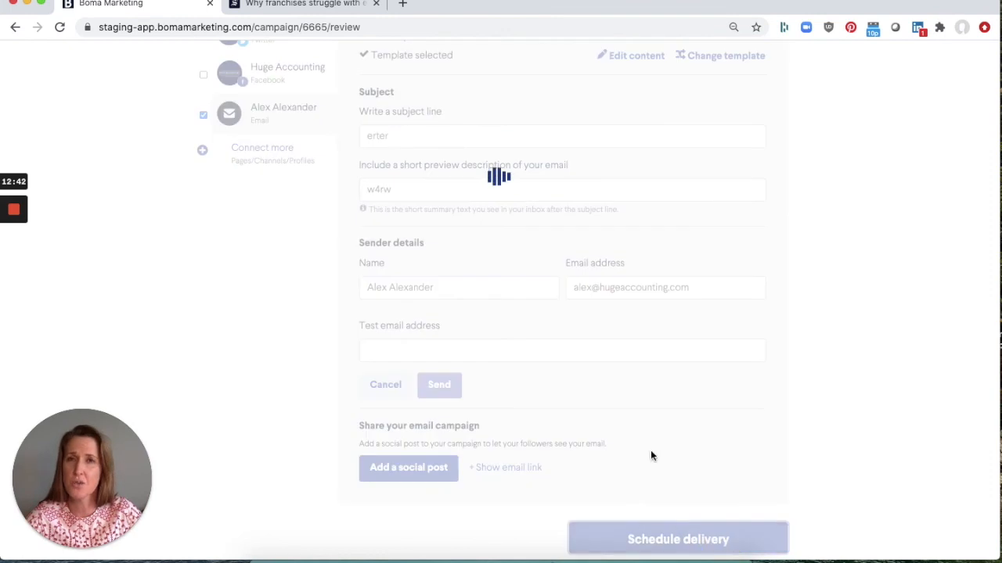